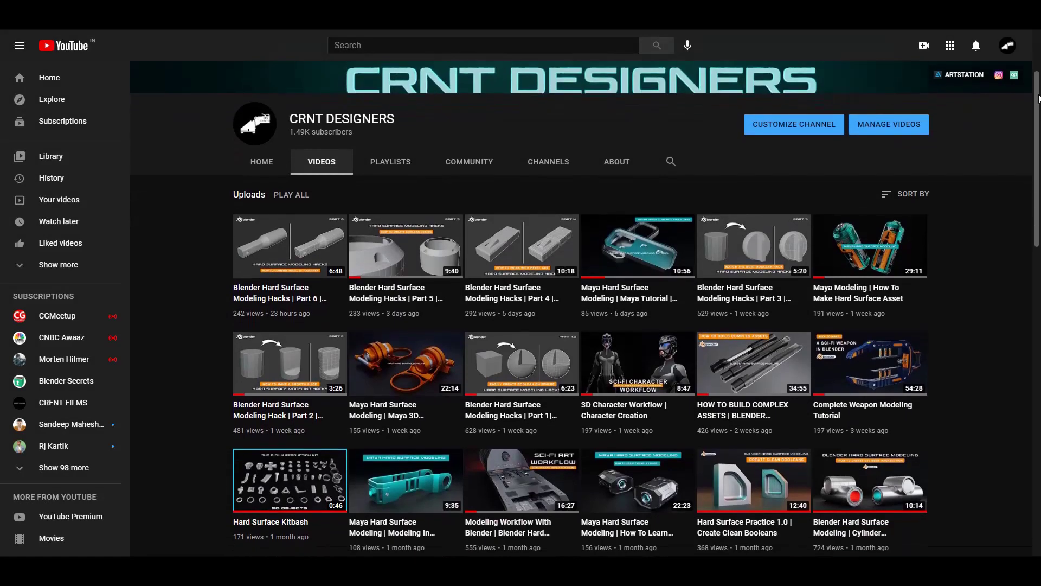
drag(1039, 99, 1039, 174)
scroll(520, 293, down, 4)
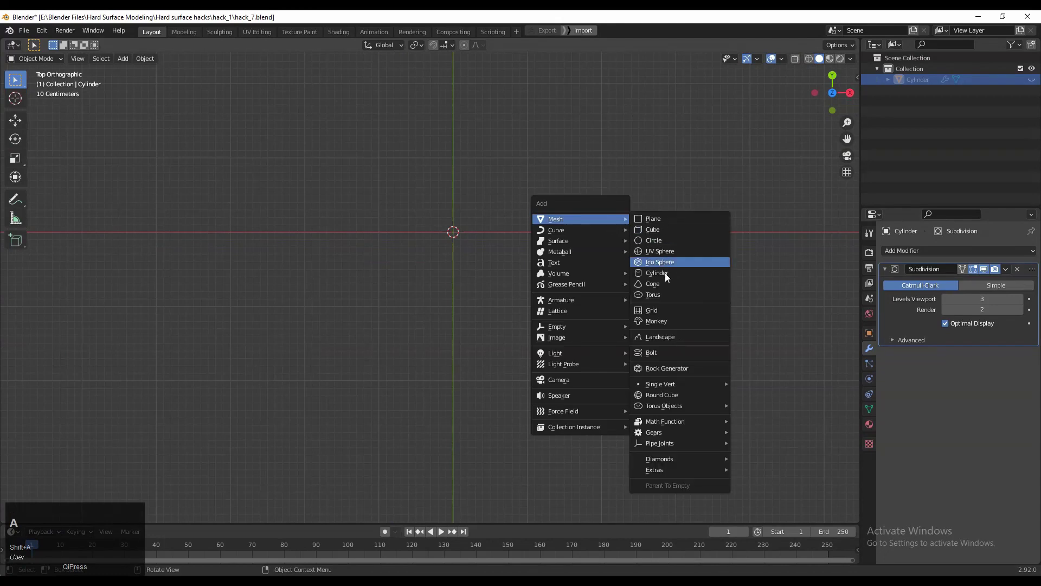
- Add a 16-vertex cylinder with 1 m radius and 2 m depth, and rotate it -90° in front view to lie along X
click(654, 272)
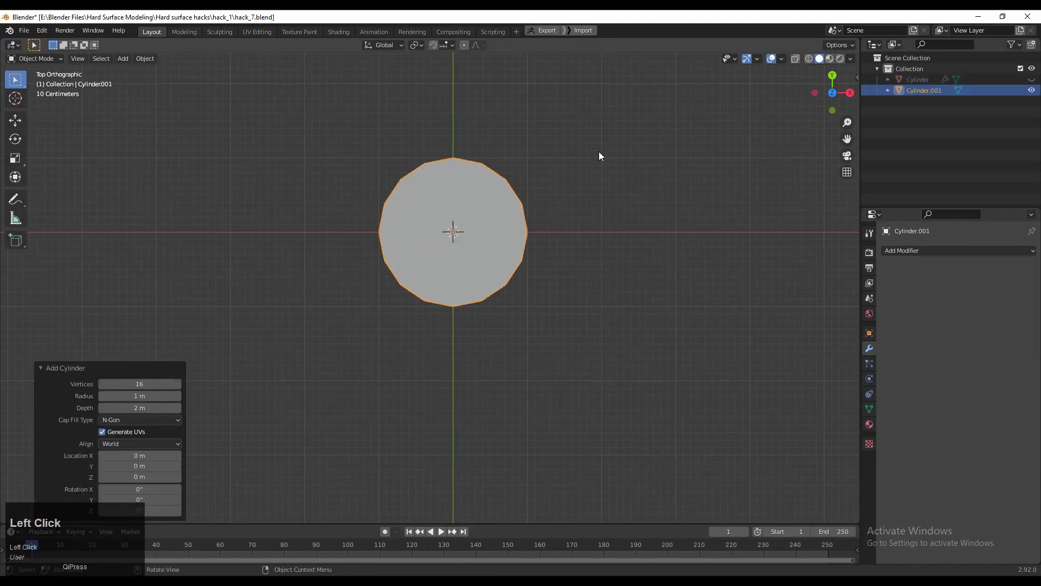
click(830, 108)
shift+middle_drag(584, 230, 581, 253)
key(r)
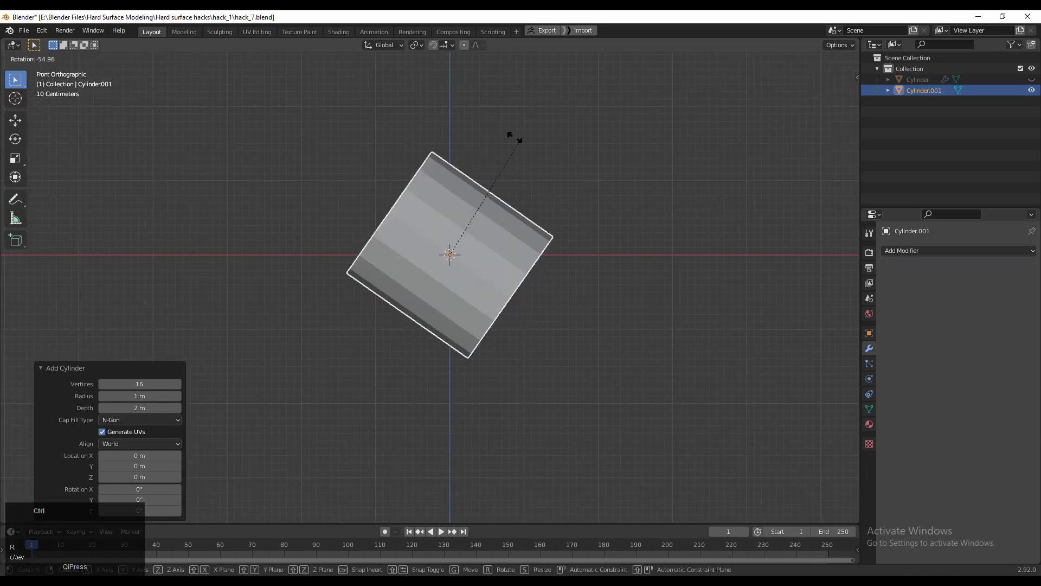
click(445, 122)
- Stretch the cylinder along the X axis to about three times its length
key(s)
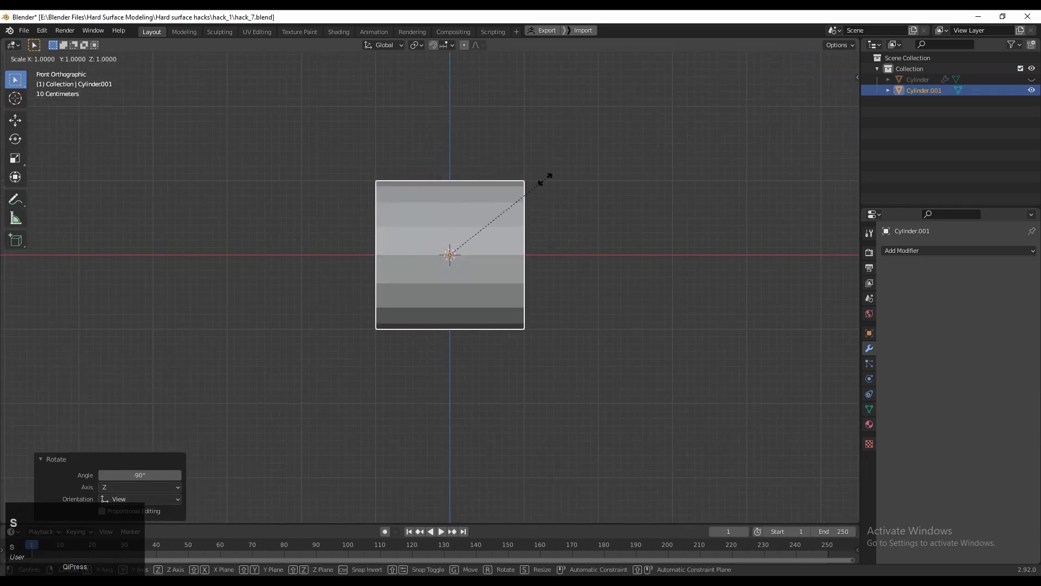
key(x)
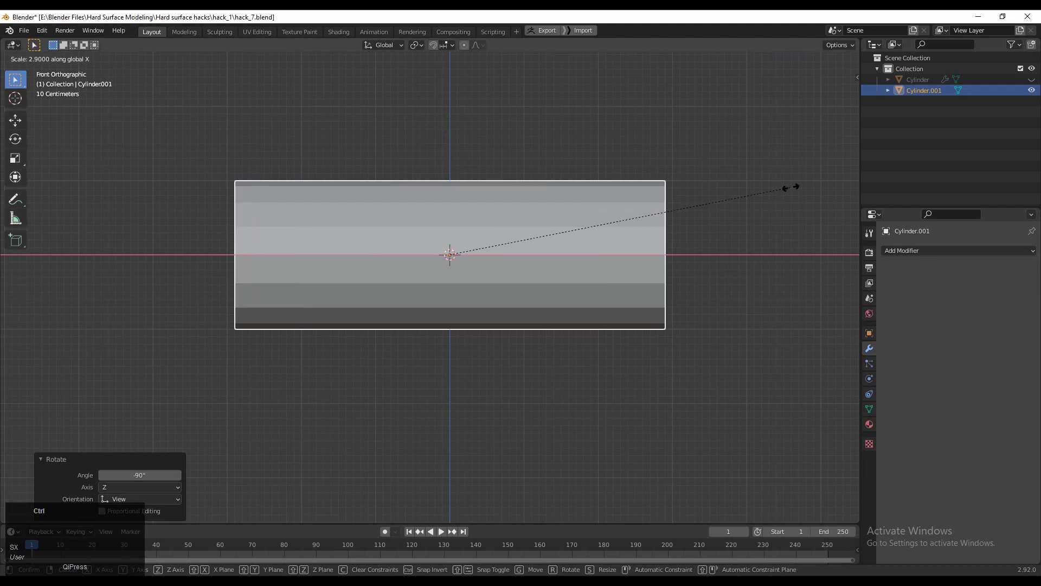
click(802, 191)
shift+middle_drag(568, 203, 574, 202)
- In Edit Mode with X-ray on, add one loop cut around the cylinder, slid toward the -X end with factor -0.333
key(Tab)
shift+middle_drag(621, 99, 721, 80)
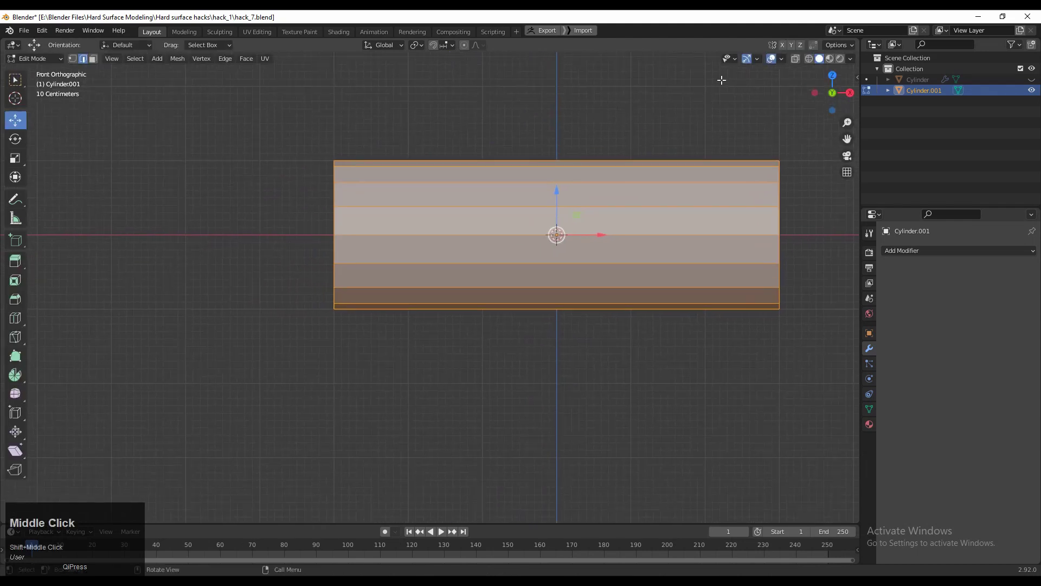
click(795, 59)
click(277, 193)
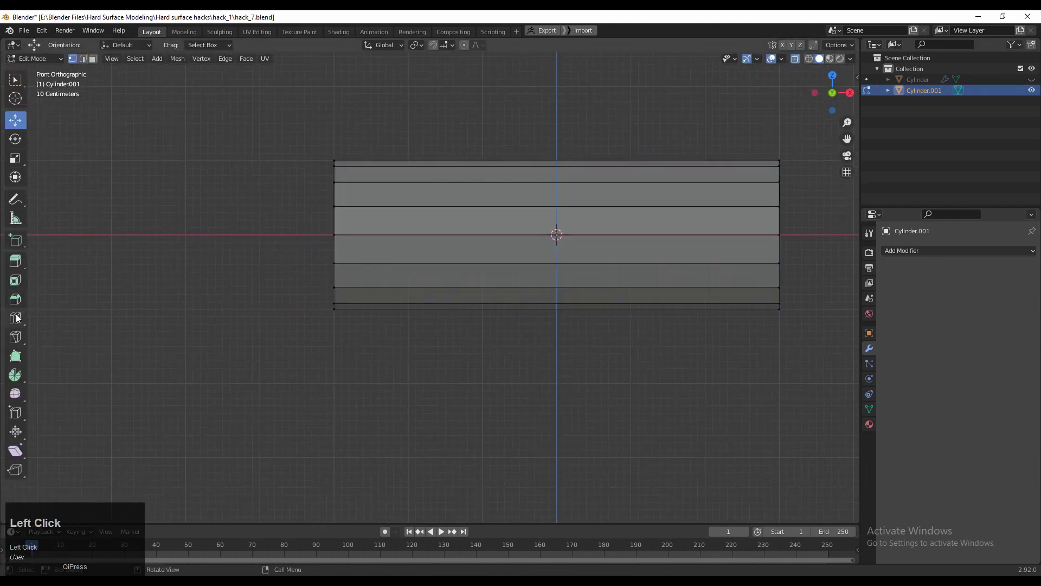
key(ctrl+r)
click(361, 207)
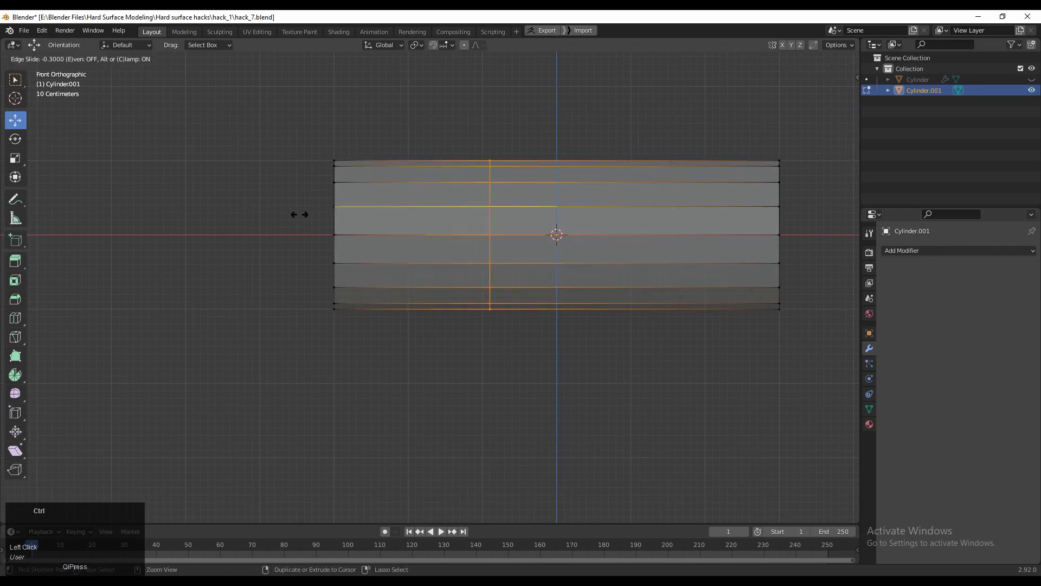
click(333, 242)
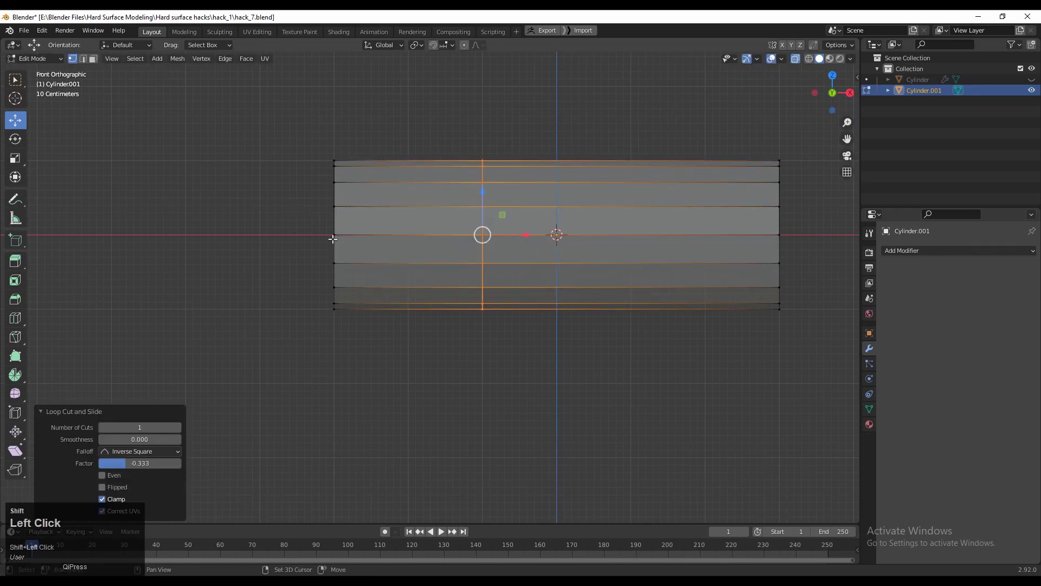
click(328, 213)
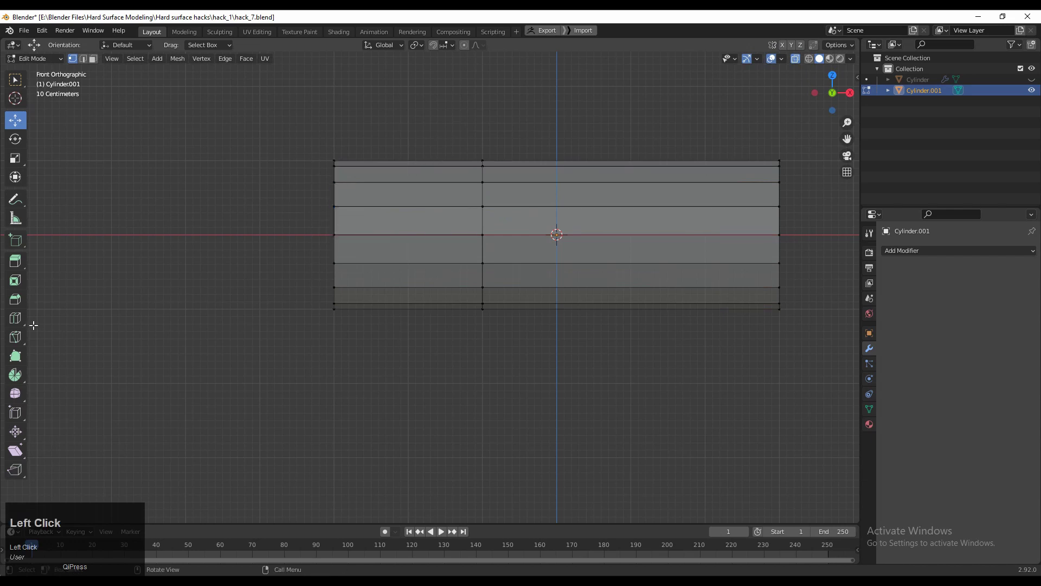
- Knife-cut through the whole mesh diagonally, from the top of the edge loop to the middle of the -X end
click(335, 234)
key(Escape)
ctrl+middle_drag(453, 167, 699, 297)
ctrl+middle_drag(693, 188, 653, 214)
shift+middle_drag(652, 214, 554, 288)
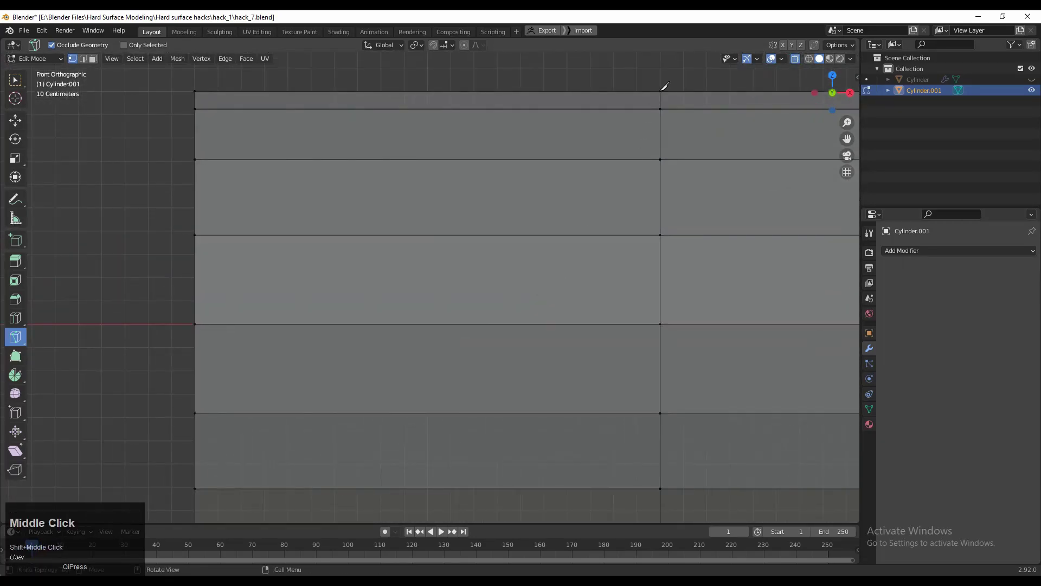
key(z)
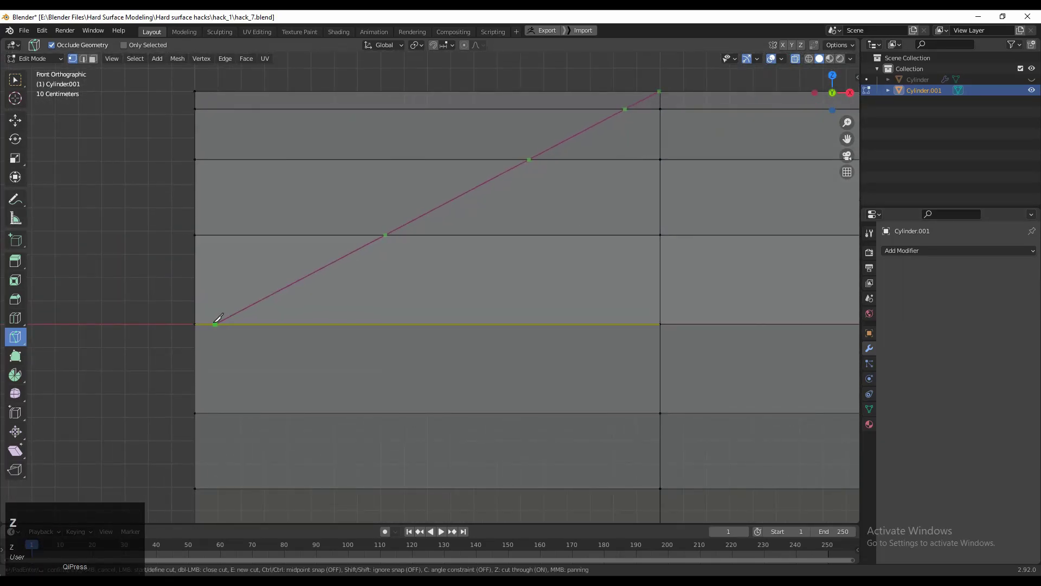
key(space)
- Select the whole mesh and merge its vertices by distance to clean up the diagonal cut
shift+middle_drag(283, 375, 206, 241)
middle_drag(456, 320, 415, 271)
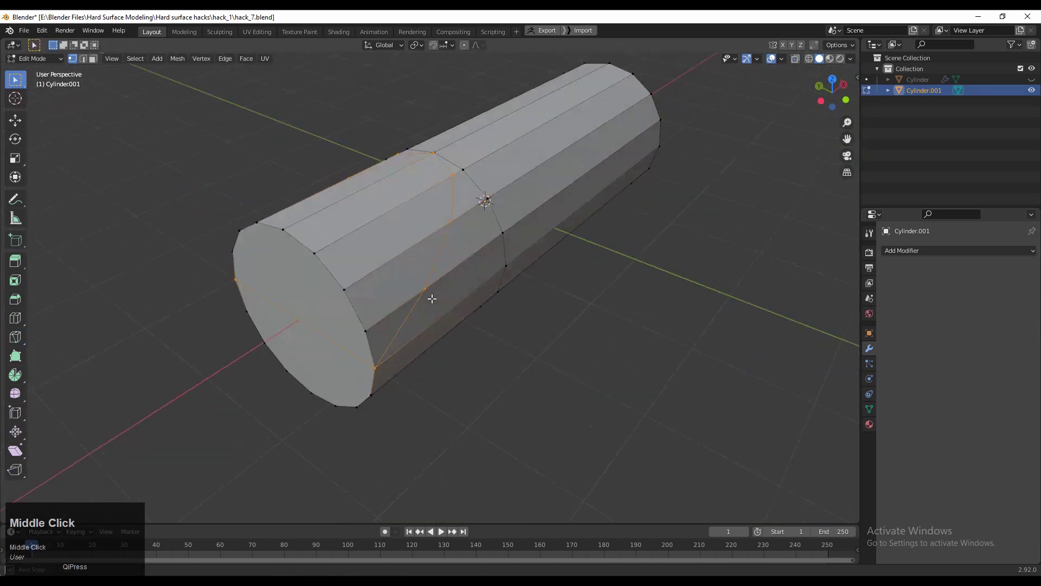
click(416, 326)
shift+middle_drag(450, 367, 517, 305)
key(a)
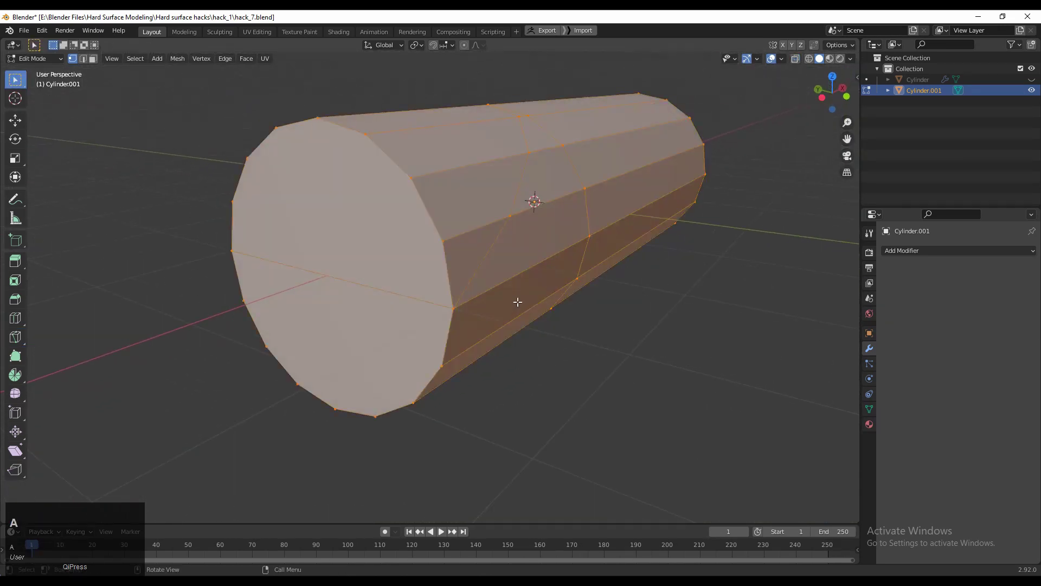
key(m)
click(517, 302)
click(464, 313)
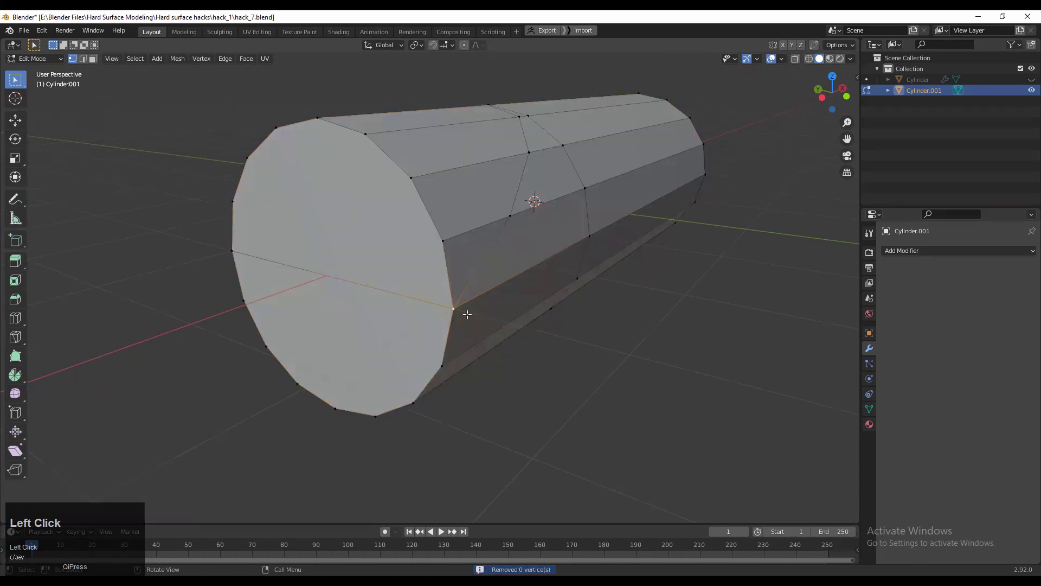
middle_drag(467, 314, 468, 284)
key(g)
key(g)
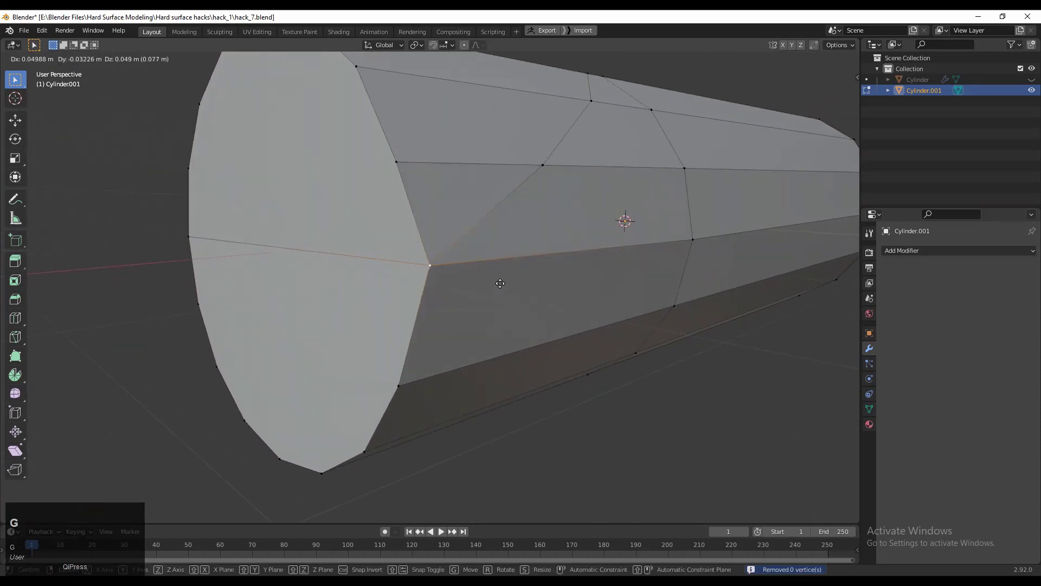
right_click(553, 211)
- Slide the vertical edge loop a little toward the +X end, away from the top of the diagonal cut
ctrl+middle_drag(553, 212, 550, 251)
middle_drag(550, 250, 531, 309)
shift+middle_drag(530, 309, 435, 441)
ctrl+middle_drag(549, 336, 554, 271)
key(2)
middle_drag(609, 365, 584, 311)
key(g)
key(g)
click(627, 290)
- Split the +X end cap horizontally by connecting its two opposite mid-height vertices
key(3)
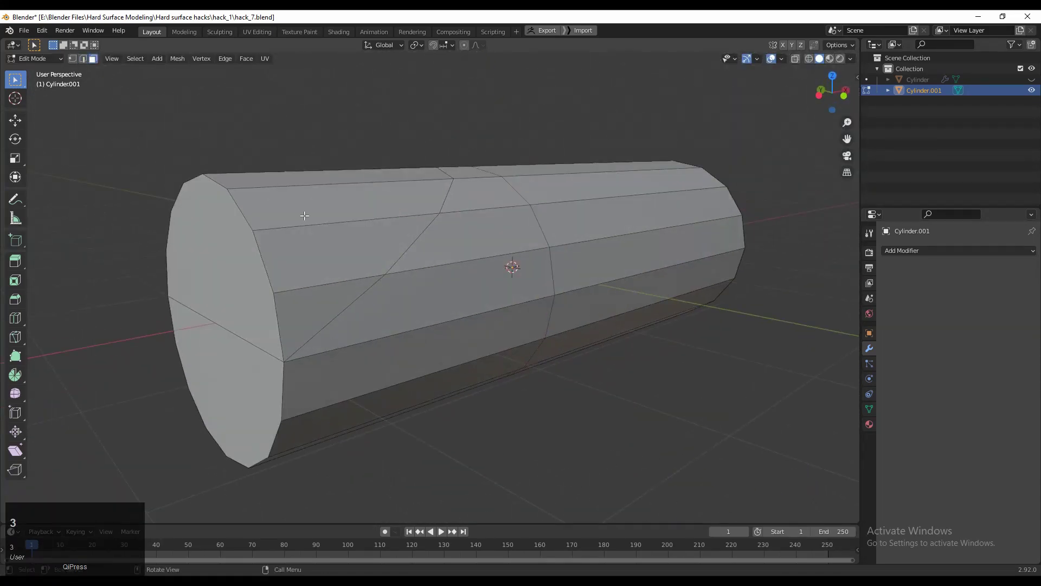
drag(304, 214, 260, 320)
middle_drag(738, 251, 591, 320)
ctrl+middle_drag(591, 320, 560, 321)
key(1)
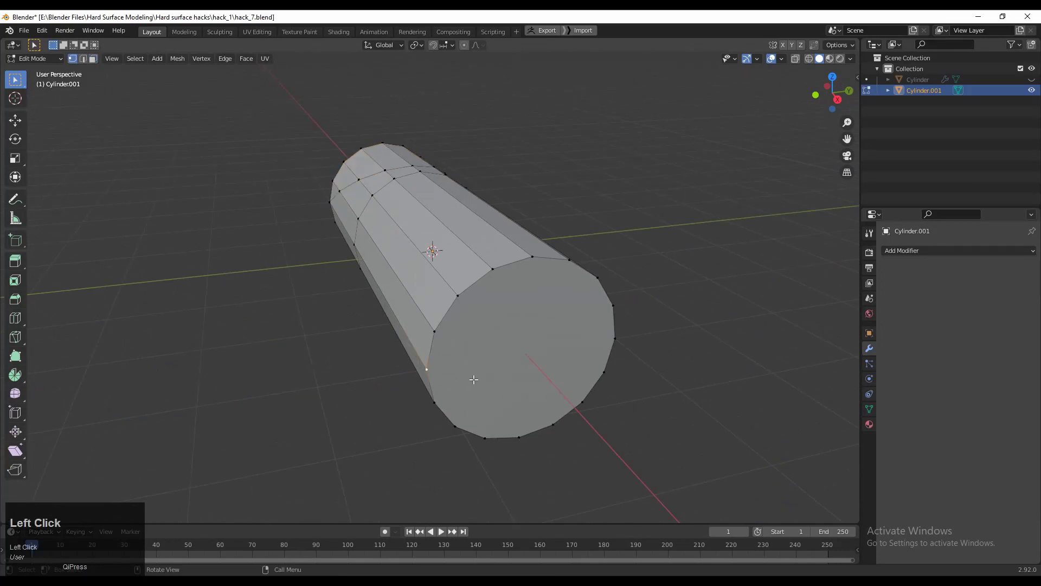
middle_drag(473, 379, 521, 363)
right_click(538, 248)
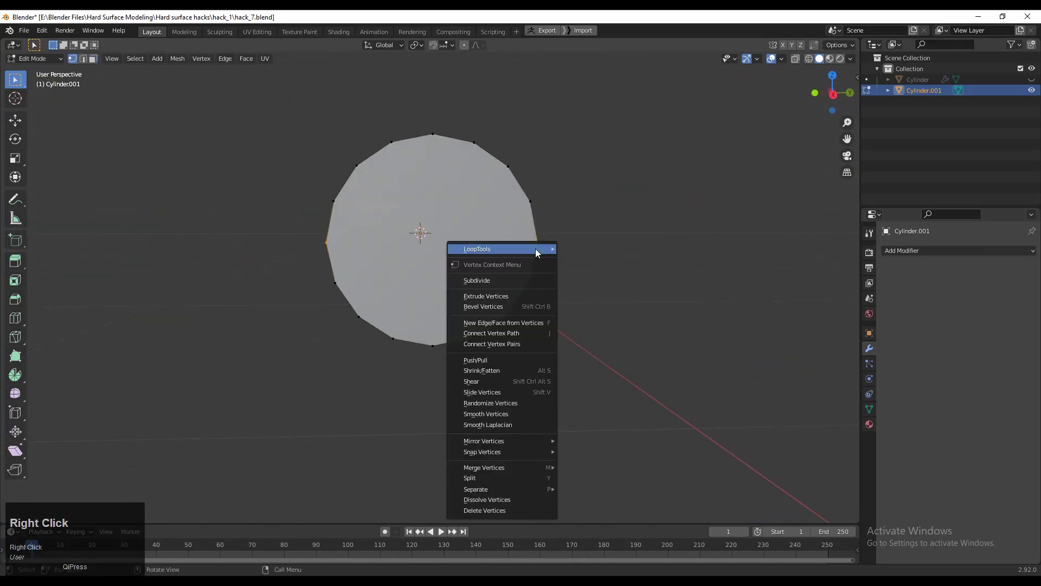
click(534, 352)
- In front view with X-ray on, select all vertices below the cylinder's horizontal midline and delete them
click(814, 92)
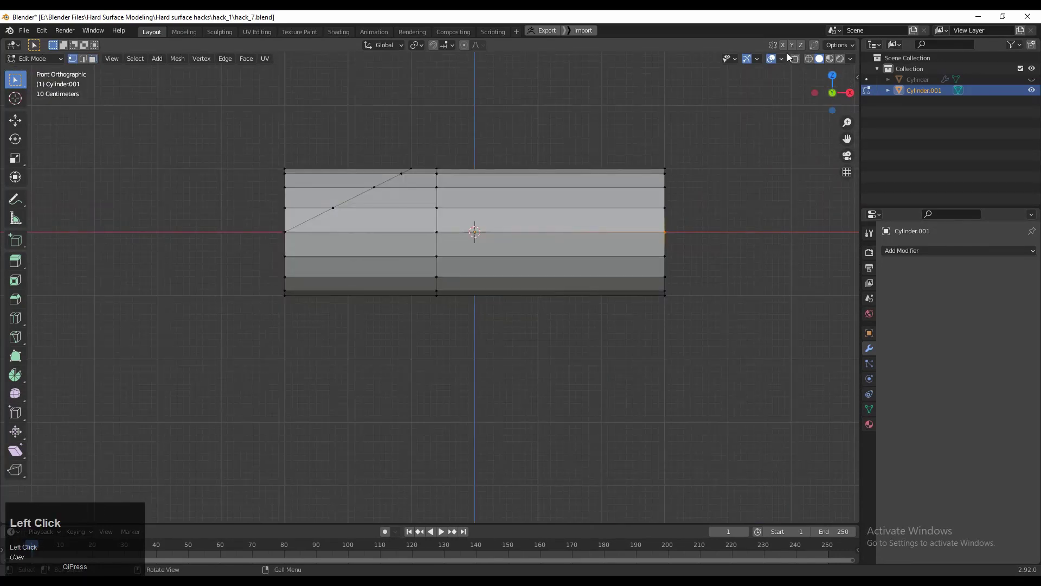
click(795, 59)
drag(776, 257, 153, 382)
drag(750, 226, 454, 351)
drag(685, 243, 135, 404)
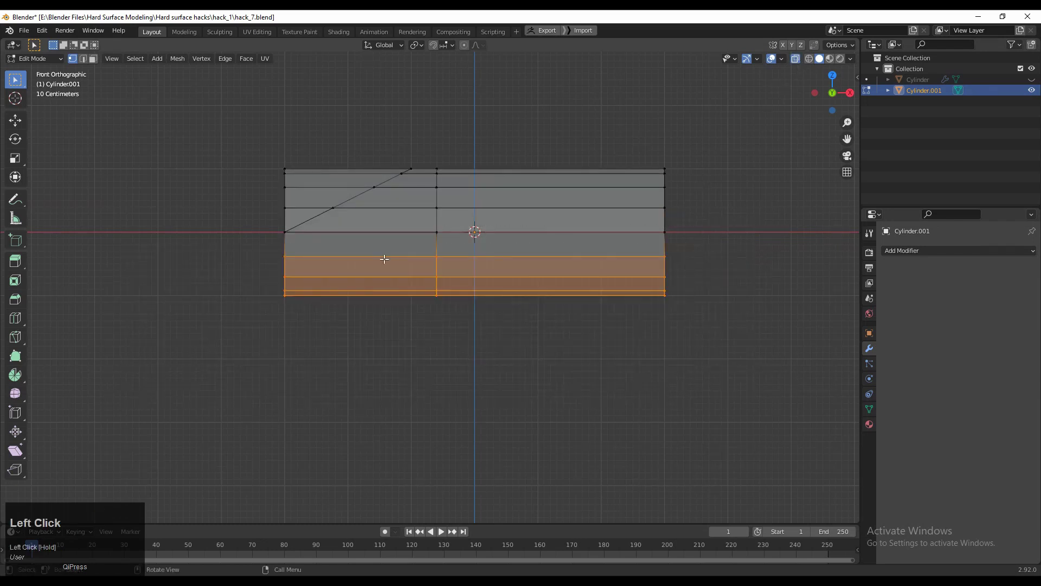
key(x)
click(384, 234)
- Delete the corner vertices above the diagonal cut at the -X end
shift+middle_drag(420, 251, 431, 280)
drag(332, 146, 239, 233)
key(x)
click(249, 215)
- Turn X-ray off and fill the open slanted boundary at the -X end with a face
drag(754, 157, 168, 391)
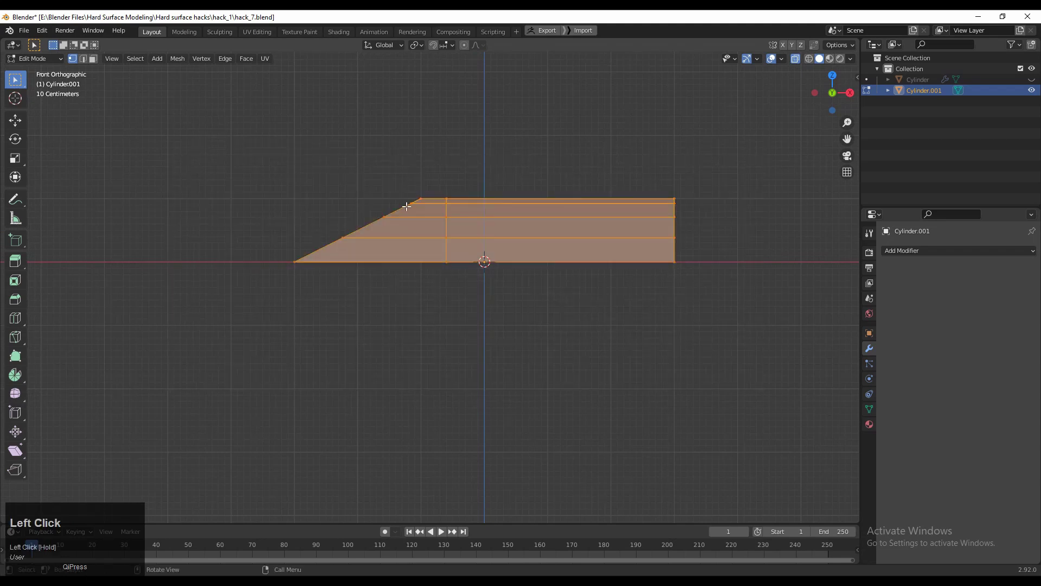
click(681, 156)
middle_drag(682, 156, 632, 131)
key(2)
click(794, 59)
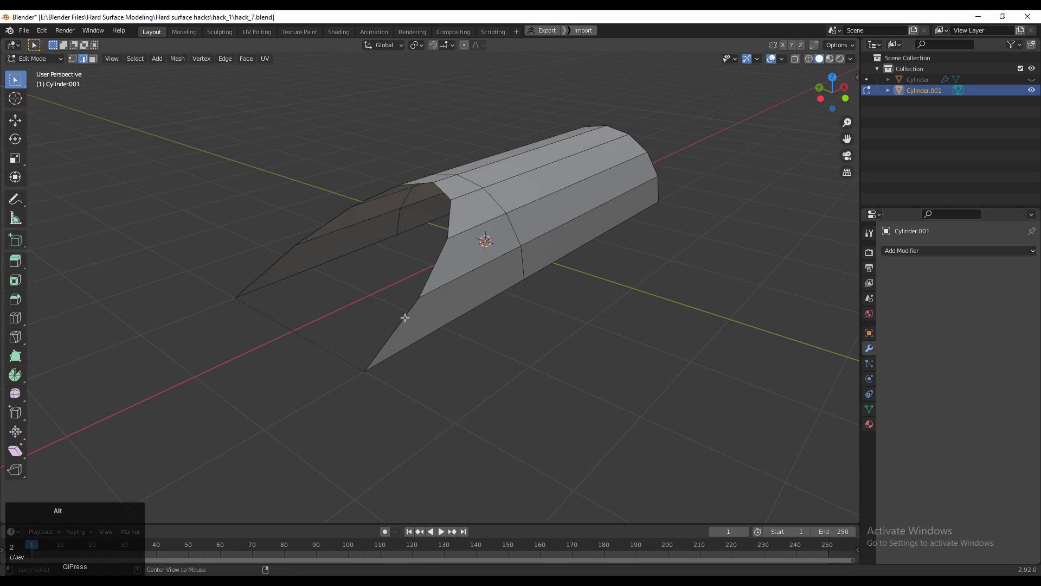
key(f)
- Add a midpoint to the slanted face's bottom edge and connect it to the peak vertex, splitting the face lengthwise
middle_drag(362, 304, 423, 344)
click(409, 355)
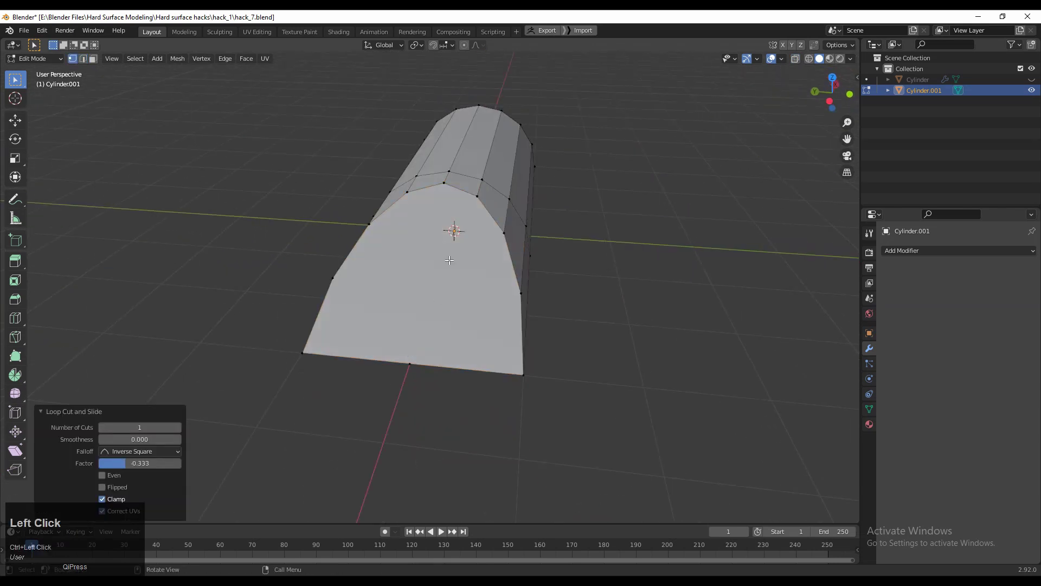
click(456, 201)
shift+click(412, 364)
right_click(421, 328)
click(422, 327)
- Connect the opposite side vertices across the slanted face with two horizontal edges
middle_drag(434, 331, 471, 358)
click(381, 332)
shift+click(548, 295)
right_click(480, 292)
click(480, 291)
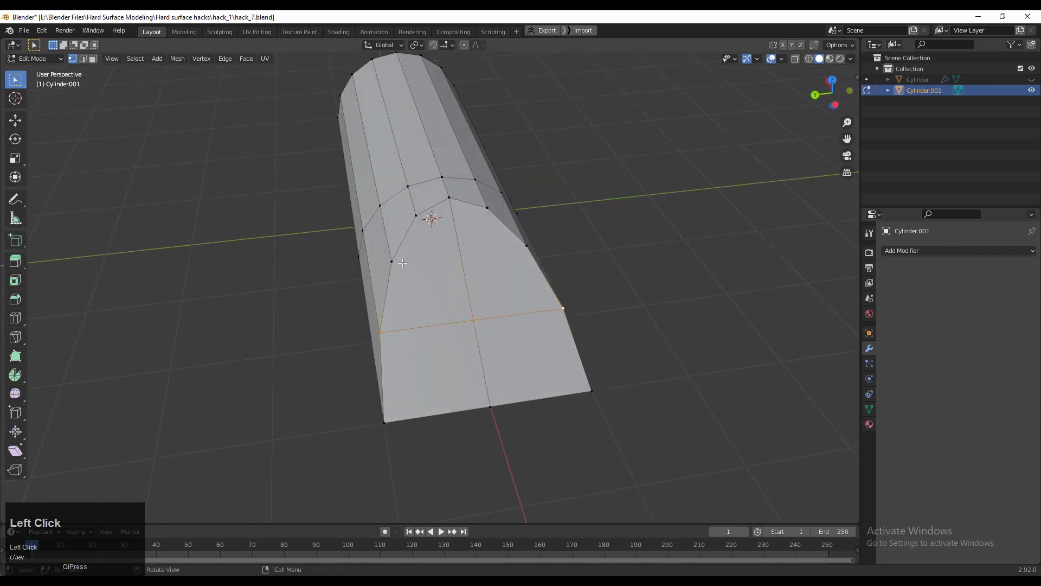
- Select all faces of the slanted end and inset them by about 0.047 m with Boundary off
key(3)
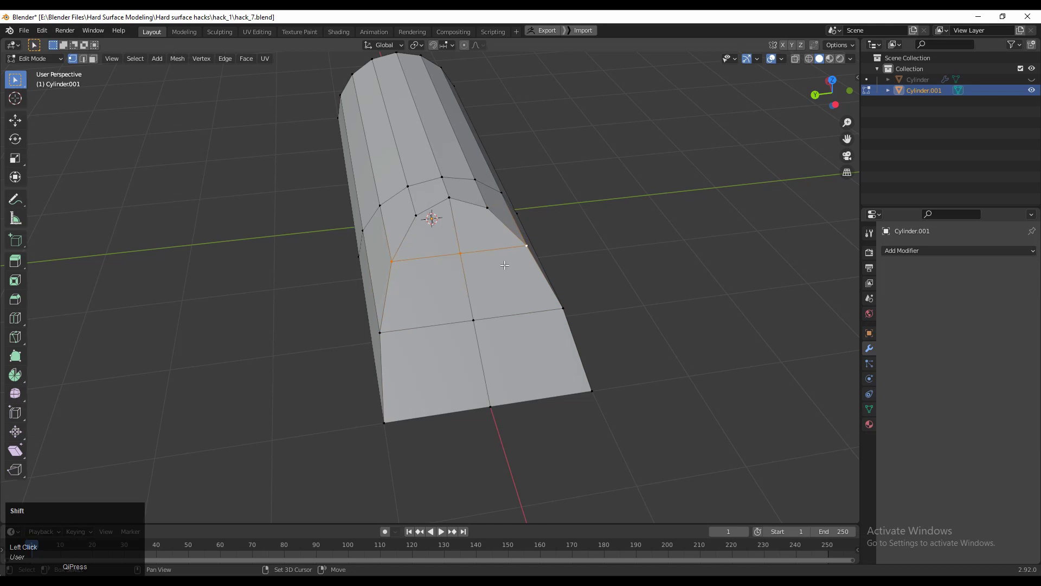
shift+middle_drag(503, 253, 431, 268)
shift+middle_drag(375, 408, 522, 331)
key(i)
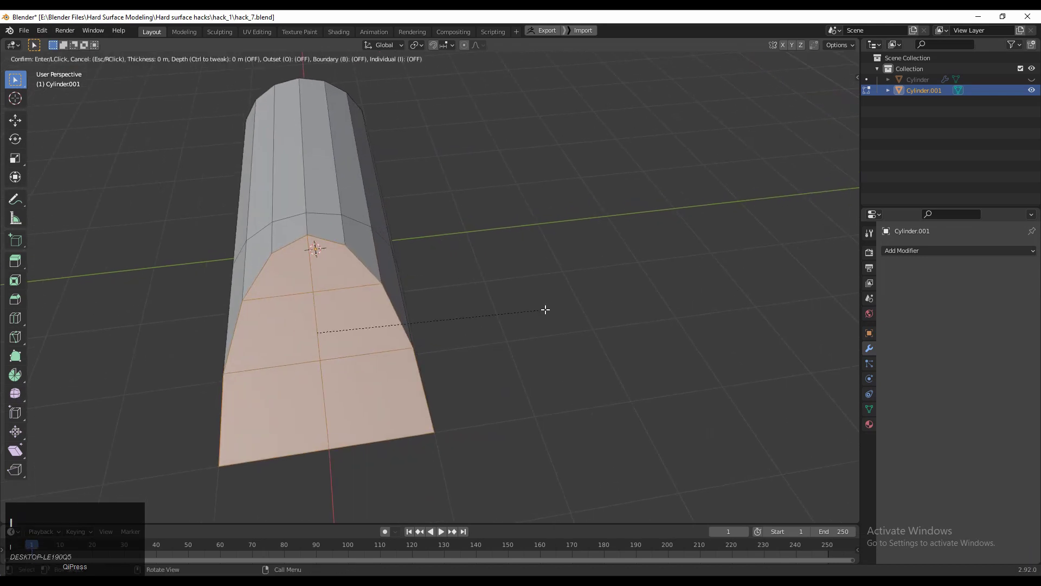
click(525, 314)
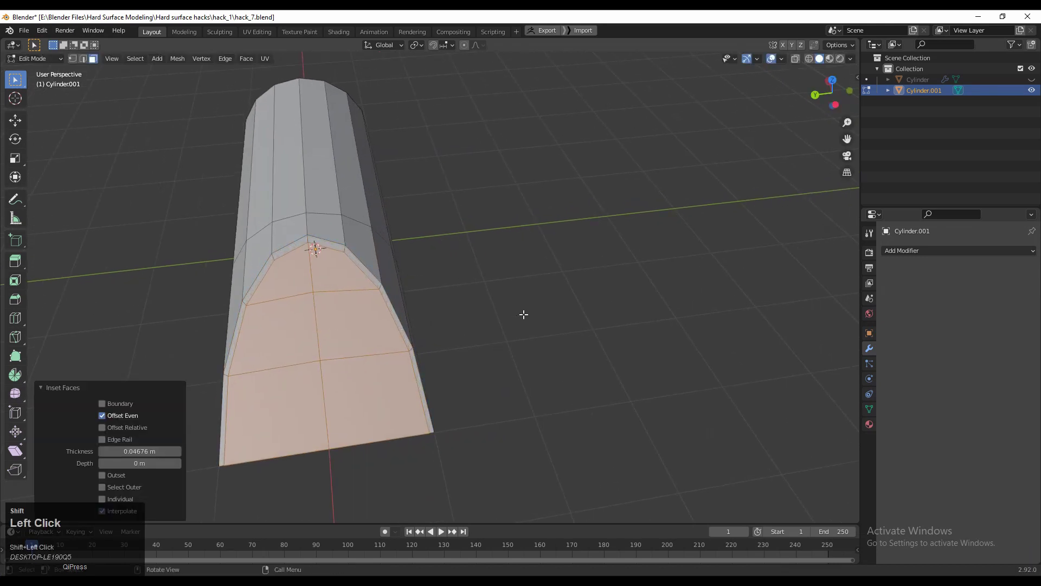
- Delete the half-round cap face at the +X end to leave it open
mouse_move(523, 314)
middle_down()
mouse_move(459, 314)
mouse_move(410, 337)
mouse_move(542, 314)
middle_up()
click(667, 289)
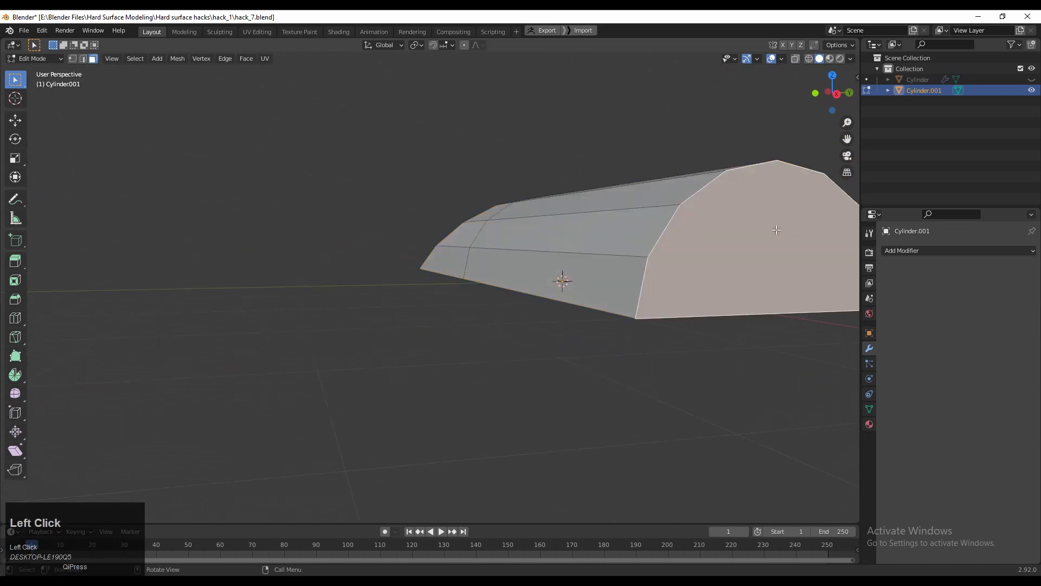
key(x)
click(668, 308)
- Symmetrize the whole selected half mesh in the +X to -X direction
middle_drag(604, 232, 773, 155)
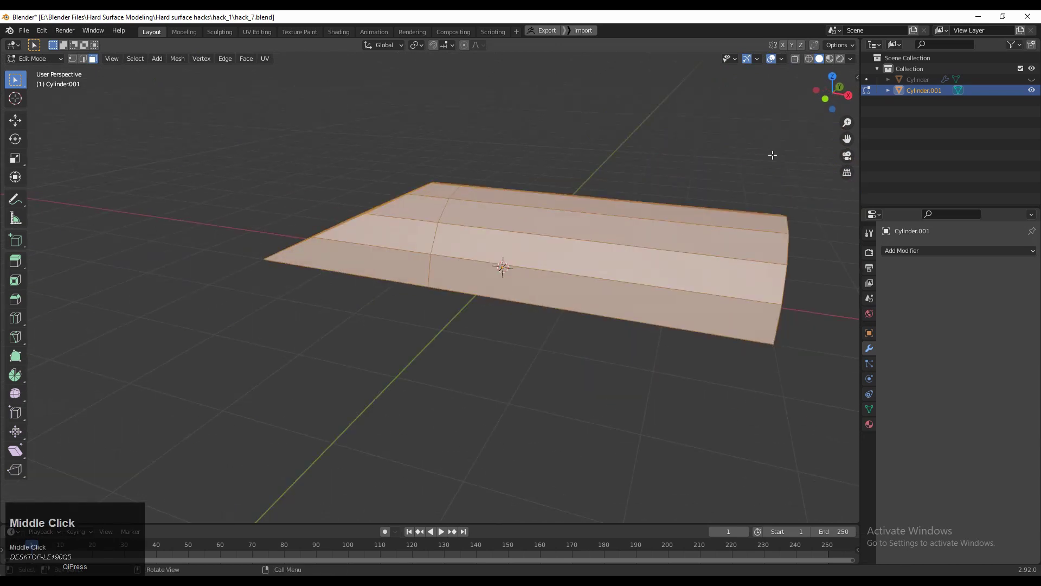
click(823, 100)
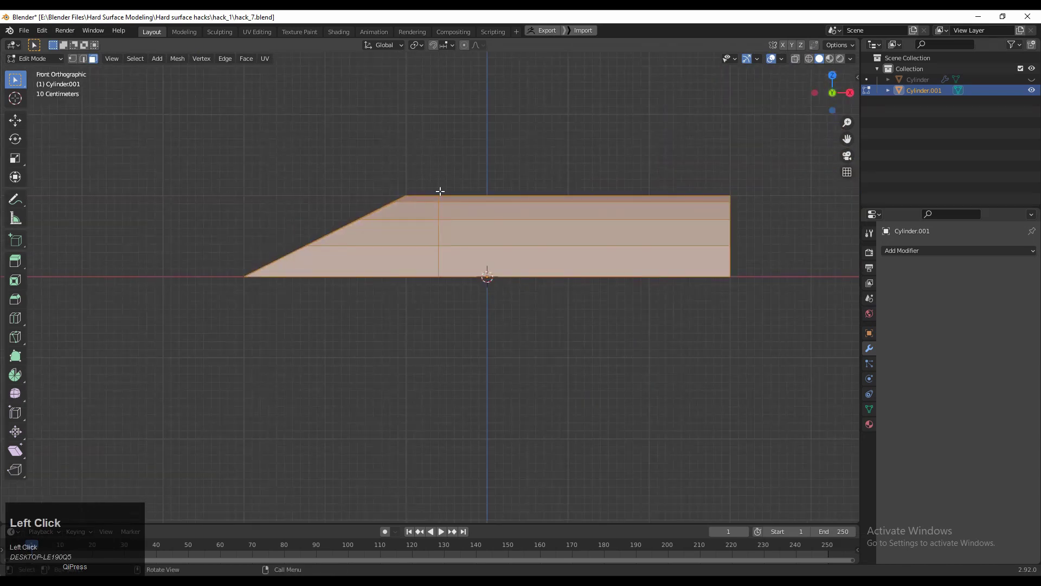
click(182, 58)
click(218, 208)
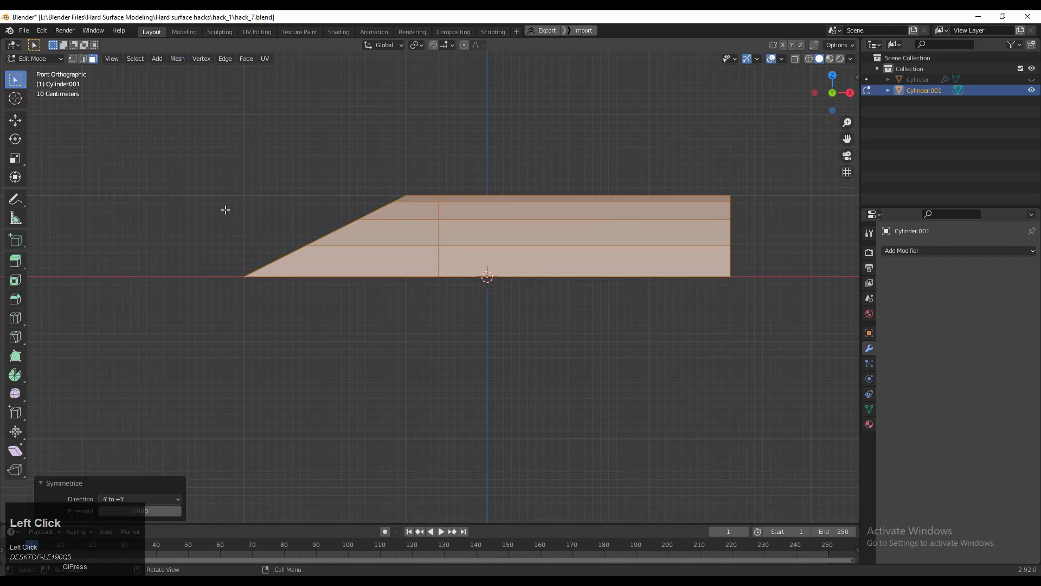
click(139, 499)
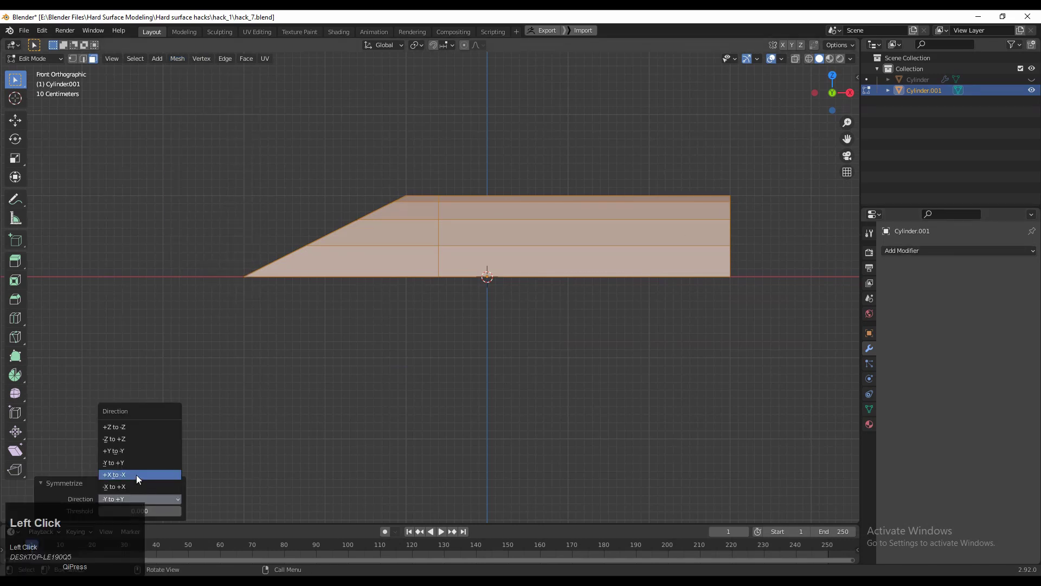
click(136, 474)
- Extrude the open end's edge loop in place and scale it inward to about 0.957 to form a rim
middle_drag(412, 358, 481, 389)
key(alt+a)
key(2)
alt+click(734, 288)
shift+middle_drag(761, 389, 621, 334)
middle_drag(621, 334, 642, 302)
key(e)
right_click(676, 309)
key(s)
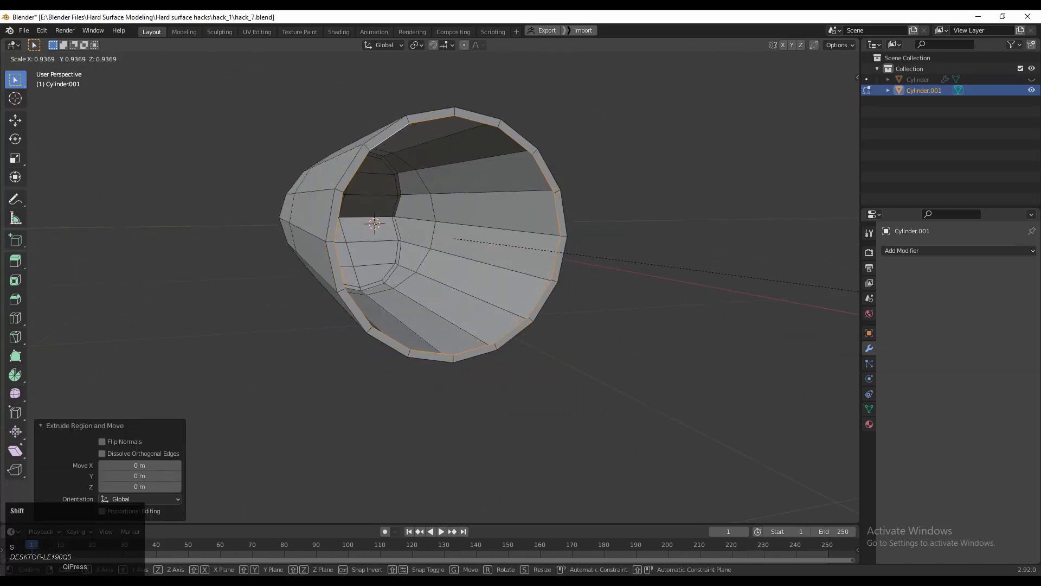
click(78, 277)
middle_drag(374, 234, 356, 202)
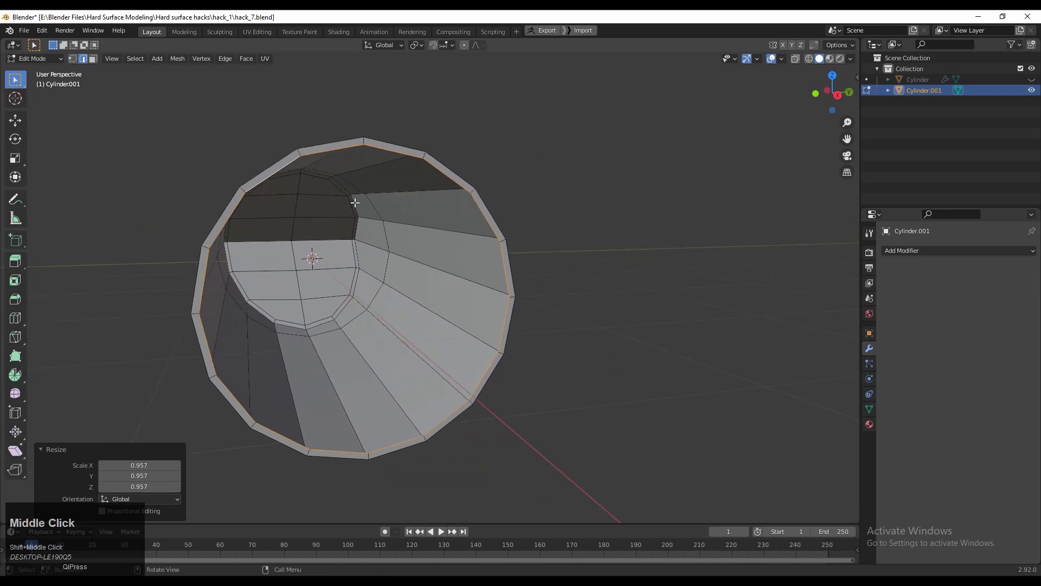
- Extrude the open end's edge loop again, scale it inward to 0.9, and fill the opening with a face
key(e)
right_click(362, 220)
key(s)
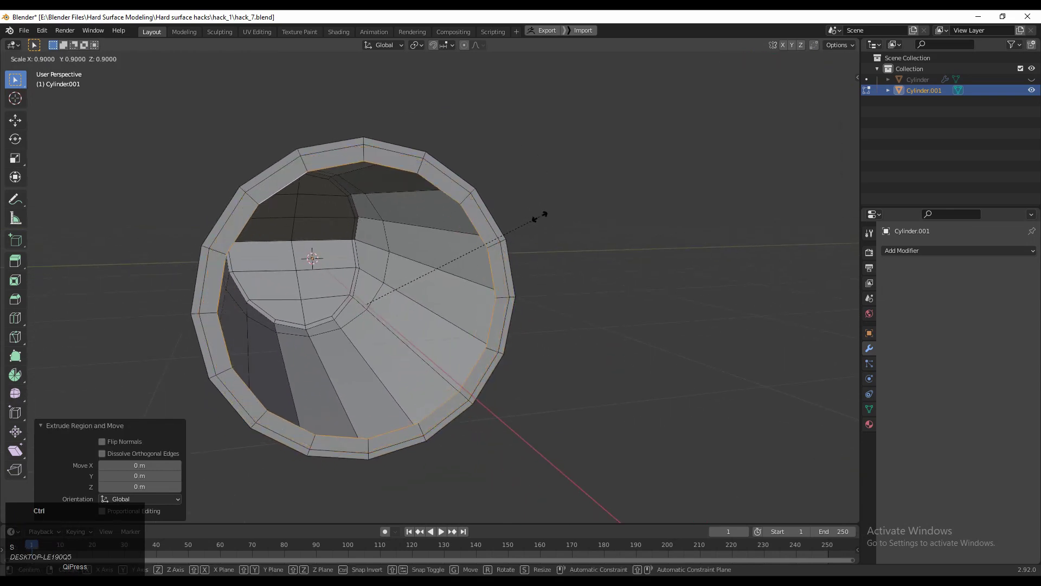
ctrl+click(428, 246)
key(f)
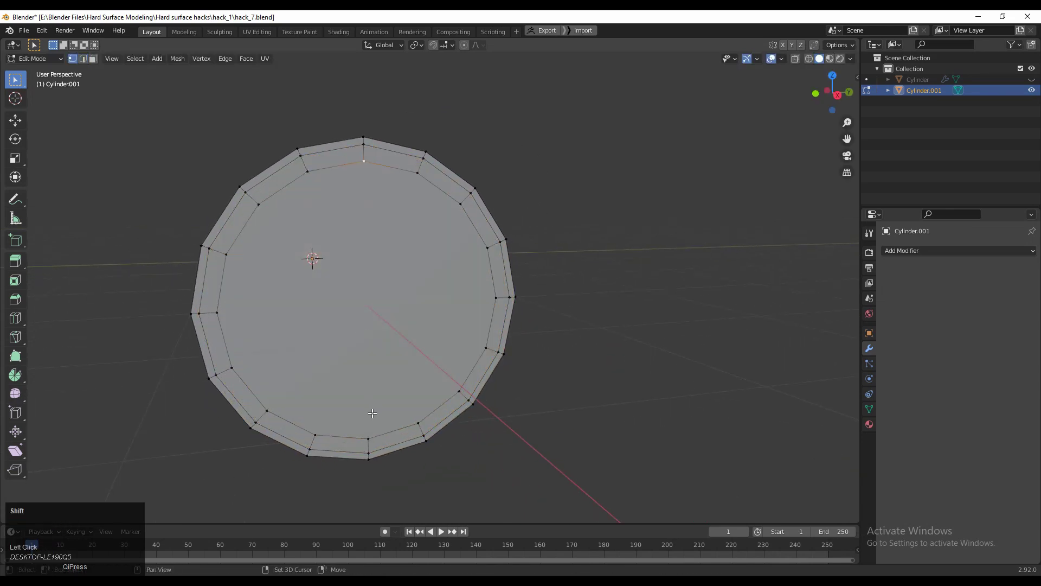
- Connect the opposite vertices of the new cap face with one vertical and one horizontal edge crossing at its centre
right_click(353, 332)
click(352, 331)
middle_drag(384, 282, 348, 380)
right_click(555, 328)
click(554, 327)
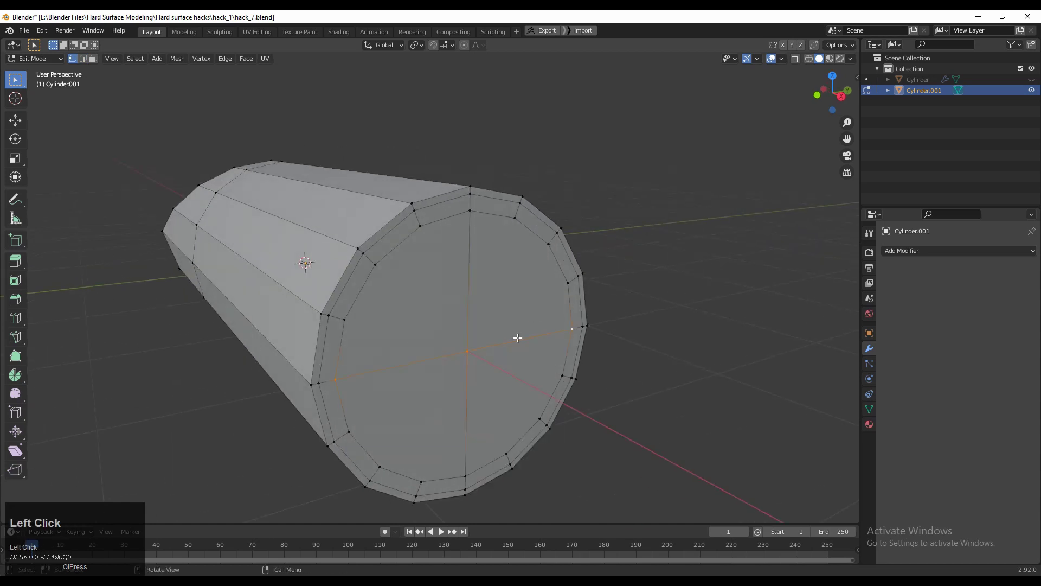
- Connect the cap's vertex pairs with two more vertical edges, one on each side of the central vertical edge
middle_drag(555, 328, 439, 341)
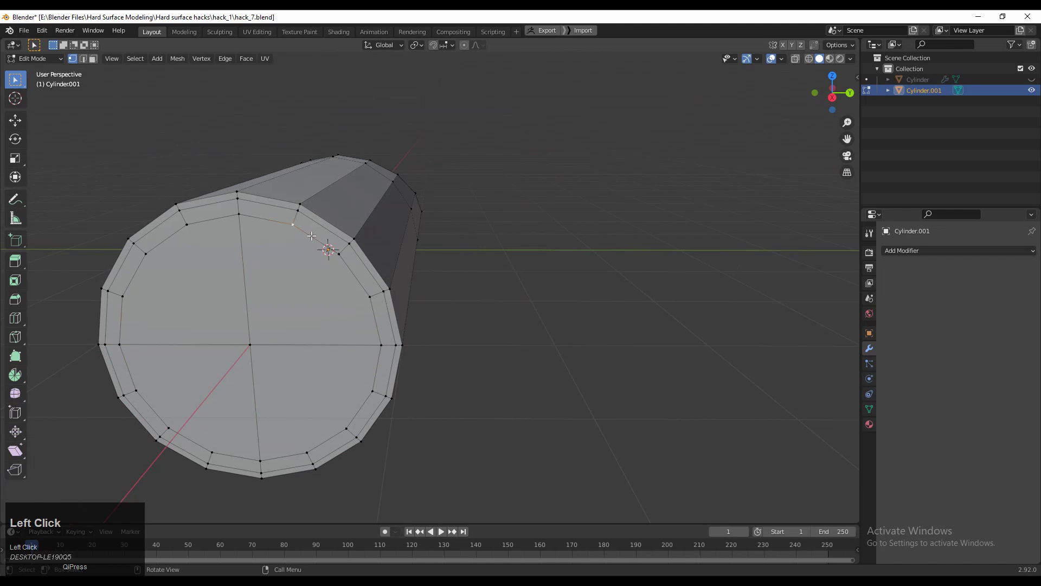
shift+click(308, 442)
right_click(282, 337)
click(283, 340)
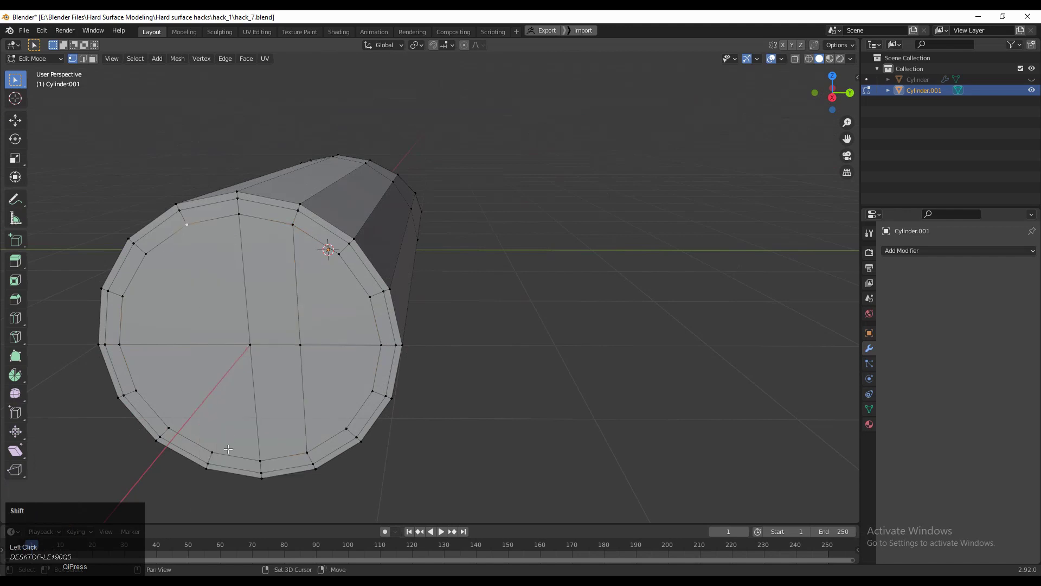
shift+click(212, 451)
right_click(223, 345)
click(223, 345)
- Connect the cap's vertex pairs with two more horizontal edges, one above and one below the central horizontal edge
shift+click(370, 297)
right_click(345, 307)
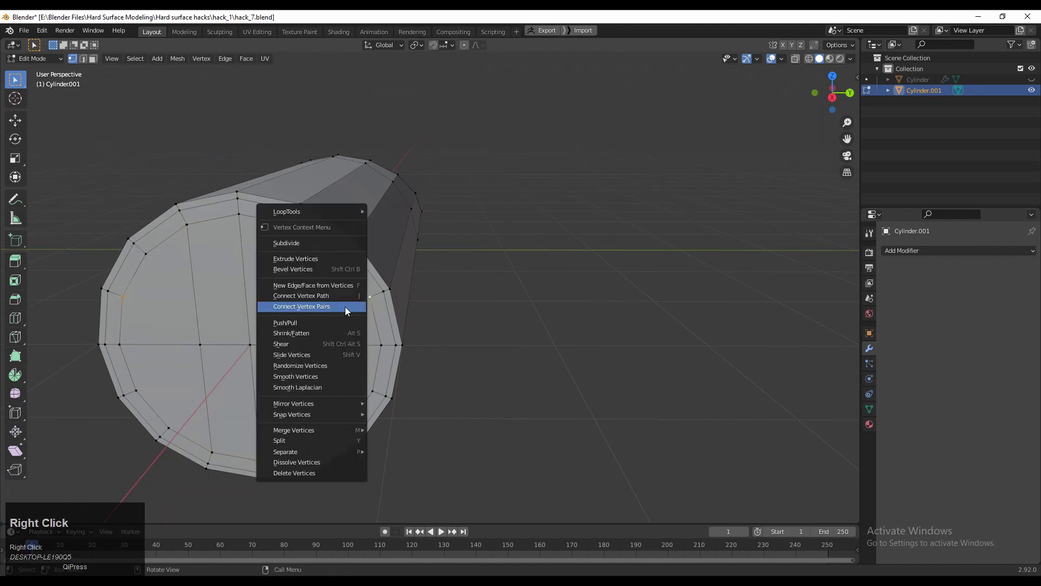
click(345, 307)
click(138, 389)
shift+click(373, 391)
right_click(312, 373)
click(313, 373)
- Select all vertices of the capped end, including hidden ones, and move them about 2 m along +X to lengthen the cylinder
middle_drag(255, 362, 304, 370)
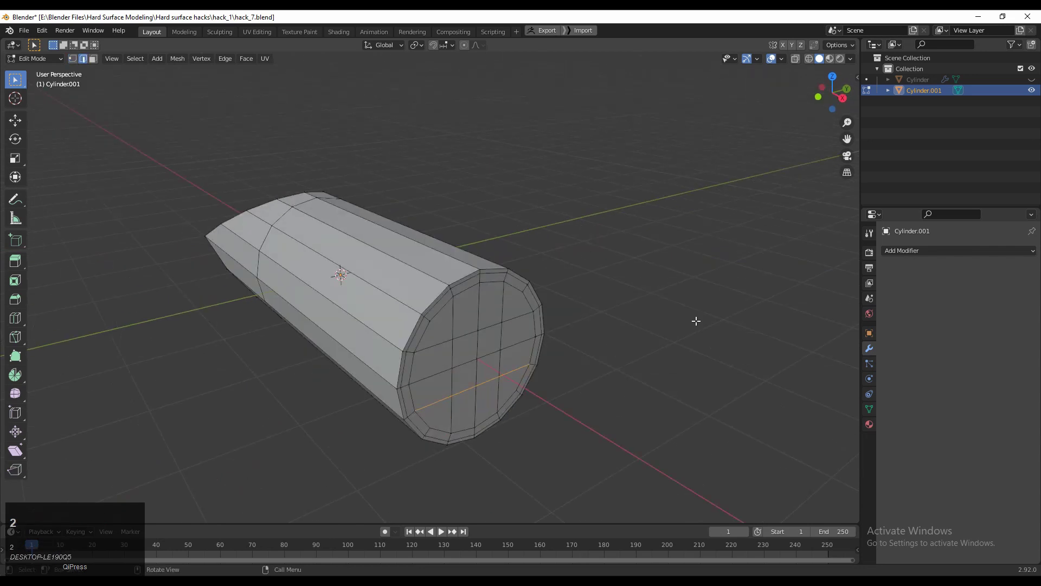
click(796, 59)
drag(623, 237, 402, 458)
middle_drag(402, 458, 477, 432)
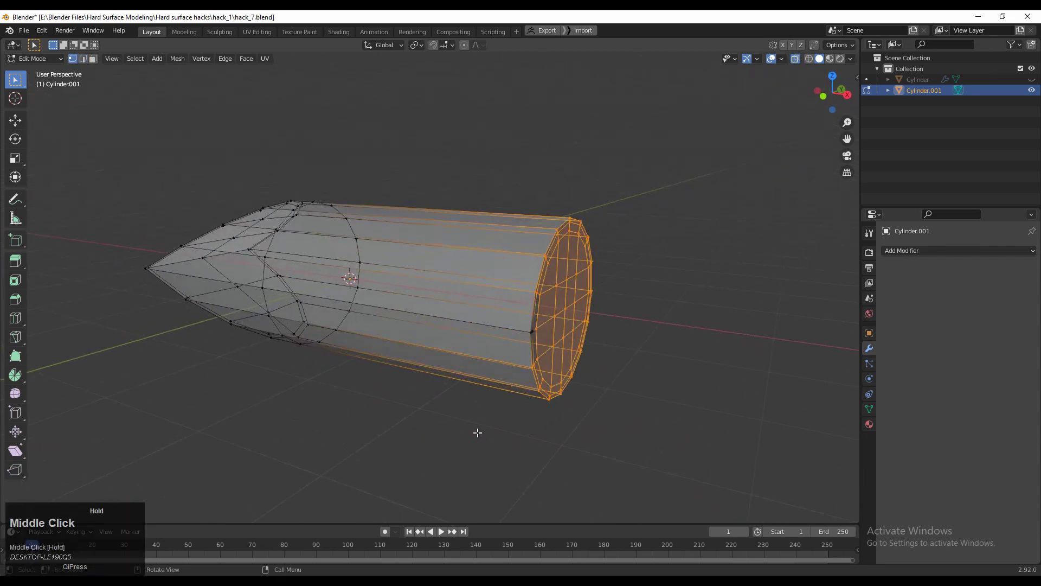
drag(482, 441, 739, 154)
click(796, 58)
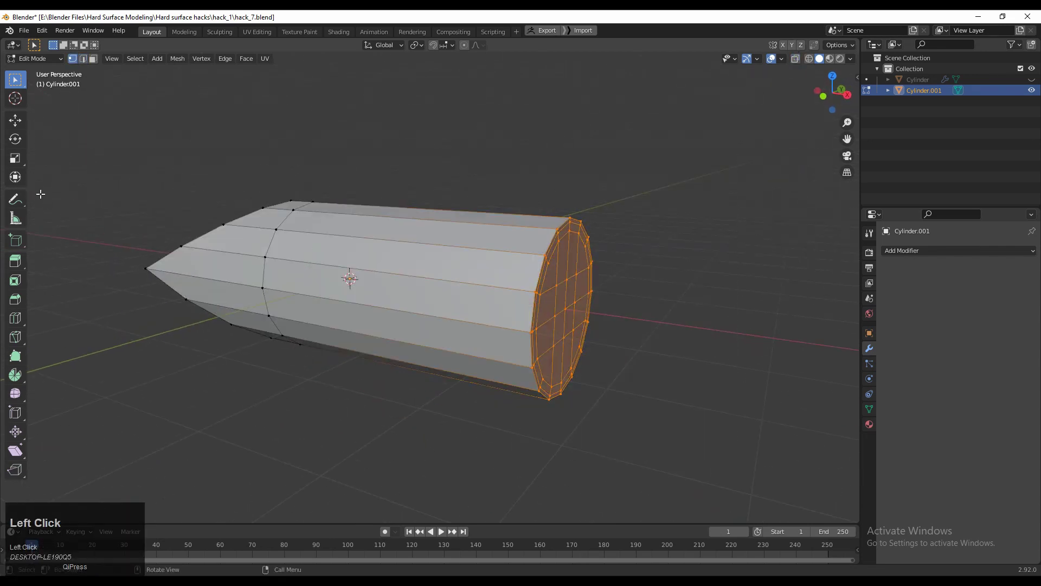
click(15, 120)
click(823, 96)
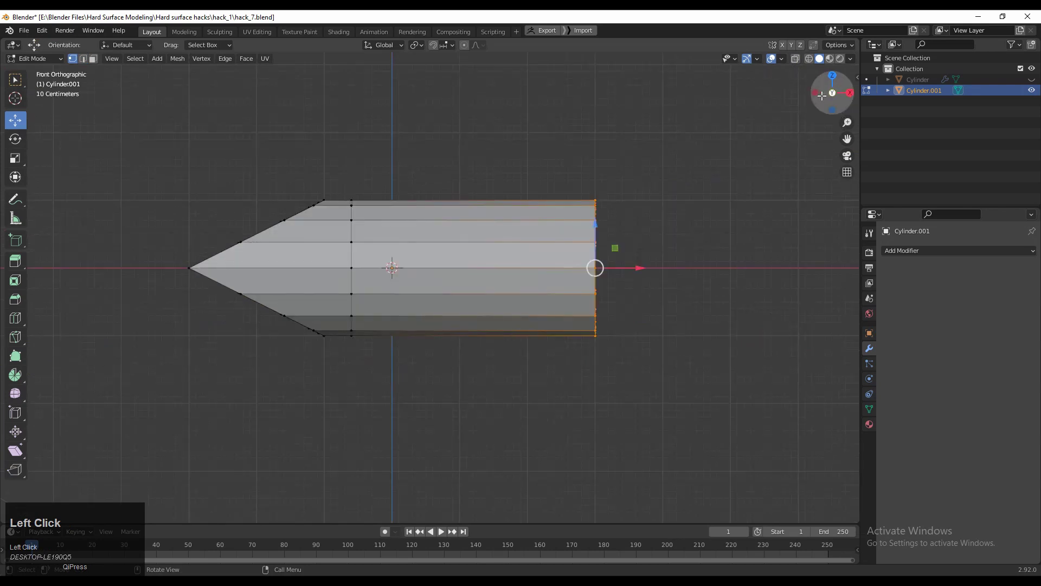
drag(626, 271, 765, 272)
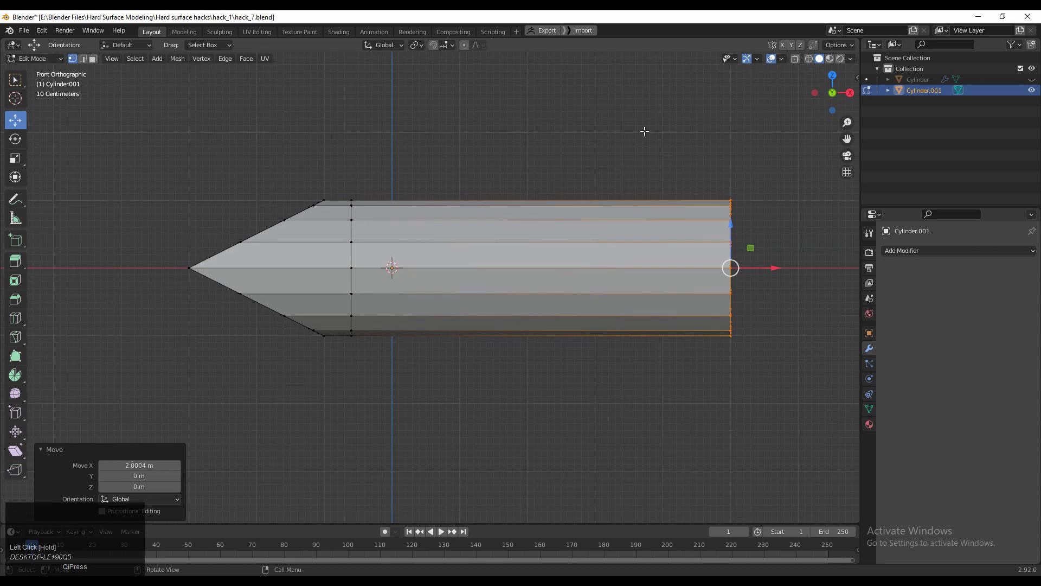
- Add a Subdivision Surface modifier to the cylinder and set its viewport level to 2
key(Tab)
middle_drag(412, 265, 446, 293)
key(Tab)
middle_drag(421, 331, 542, 304)
key(Tab)
click(897, 253)
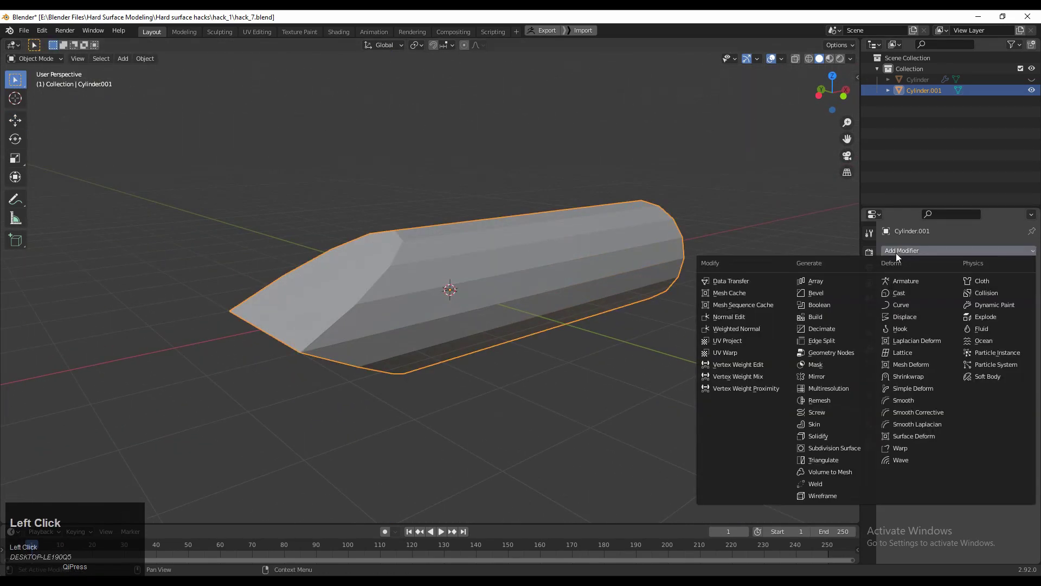
click(814, 448)
middle_drag(358, 336, 320, 324)
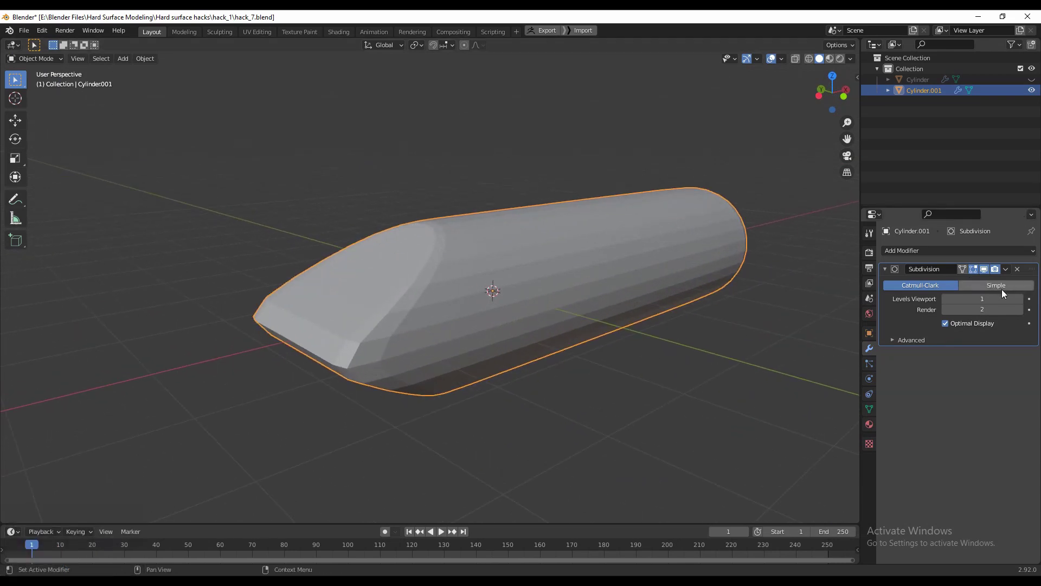
click(1019, 299)
- Add a loop cut around the body behind the slanted end and slide it toward the slant edge with factor -0.8
shift+middle_drag(526, 269, 449, 345)
key(Tab)
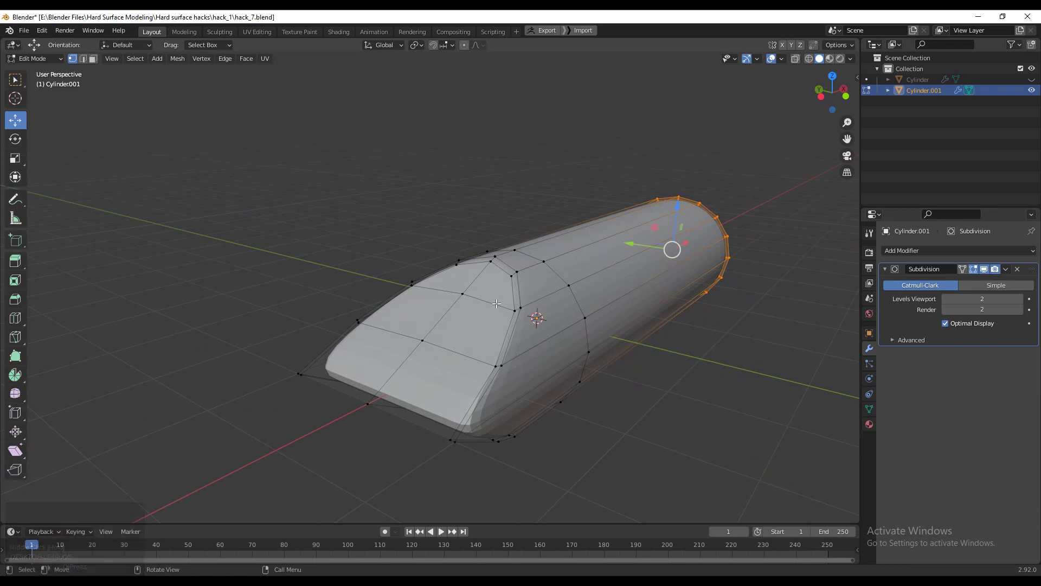
key(ctrl+r)
click(534, 298)
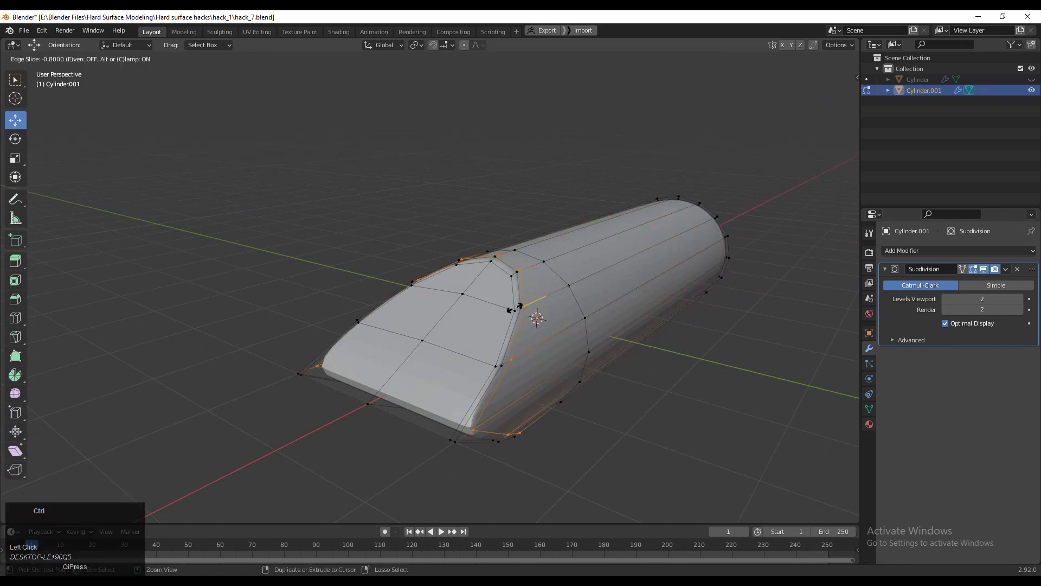
click(517, 309)
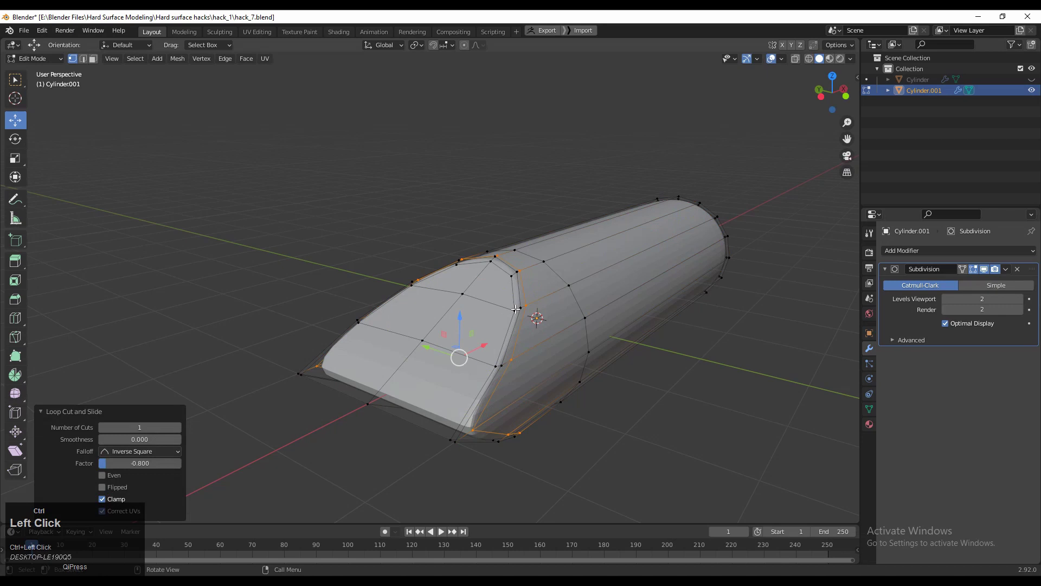
- Add a loop cut around the cylinder body and slide it close to the capped end to sharpen that edge
key(Tab)
middle_drag(534, 313, 488, 320)
shift+middle_drag(416, 373, 310, 379)
middle_drag(521, 336, 389, 297)
key(Tab)
key(ctrl+r)
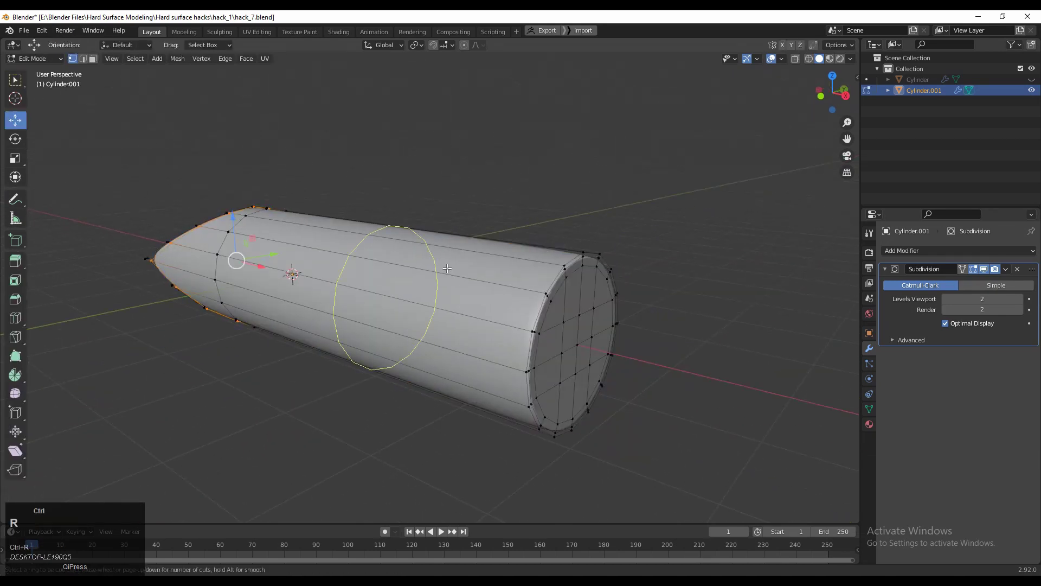
ctrl+click(418, 298)
click(595, 330)
- Add five evenly spaced loop cuts along the long section of the cylinder body, without sliding them
key(Tab)
middle_drag(596, 330, 492, 250)
key(Tab)
scroll(424, 283, up, 4)
click(424, 284)
right_click(424, 283)
key(Tab)
key(Tab)
key(Tab)
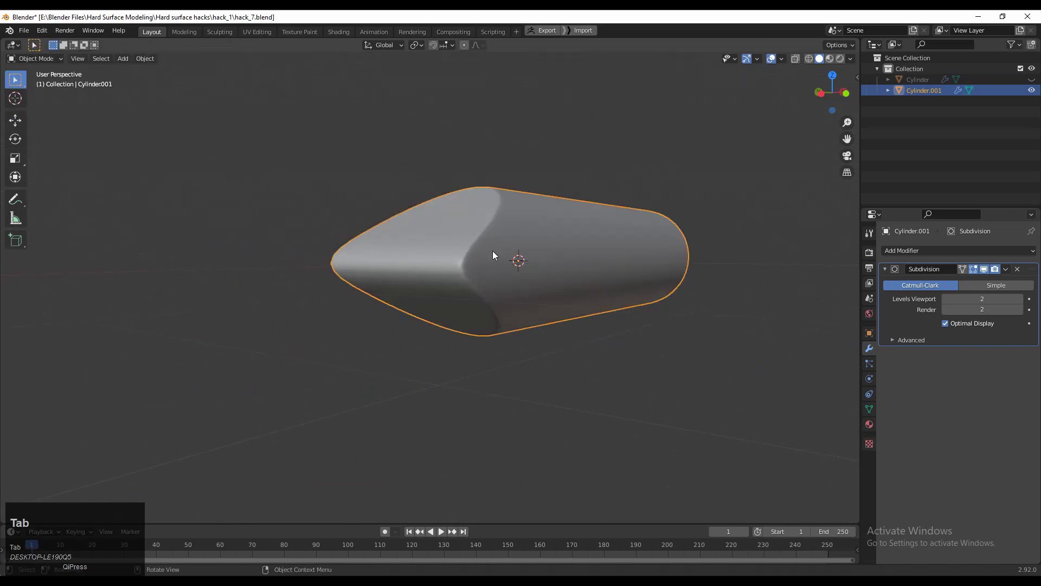
- Raise the Subdivision modifier's viewport level to 3
middle_drag(583, 275, 463, 240)
shift+middle_drag(464, 241, 734, 288)
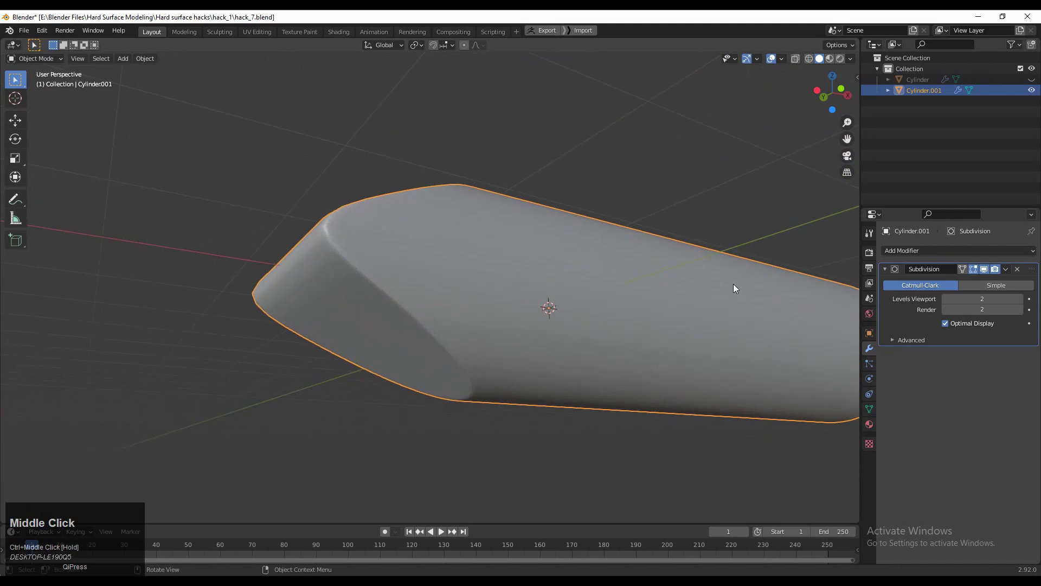
click(1022, 301)
middle_drag(456, 139, 425, 156)
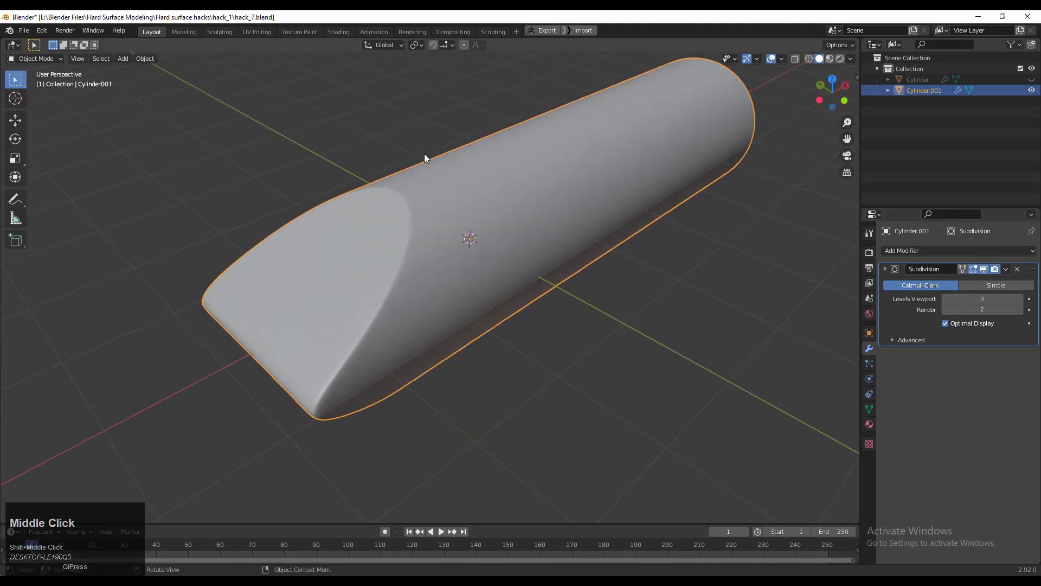
- Turn on the wireframe overlay and inspect the subdivided cylinder's topology from both ends and the front
click(782, 59)
click(718, 242)
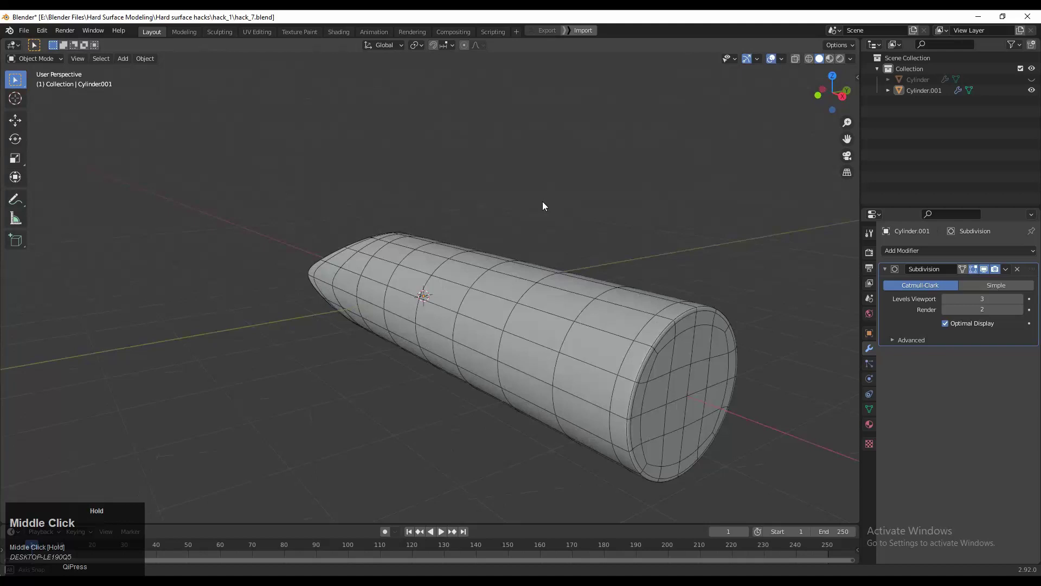
middle_drag(542, 203, 640, 160)
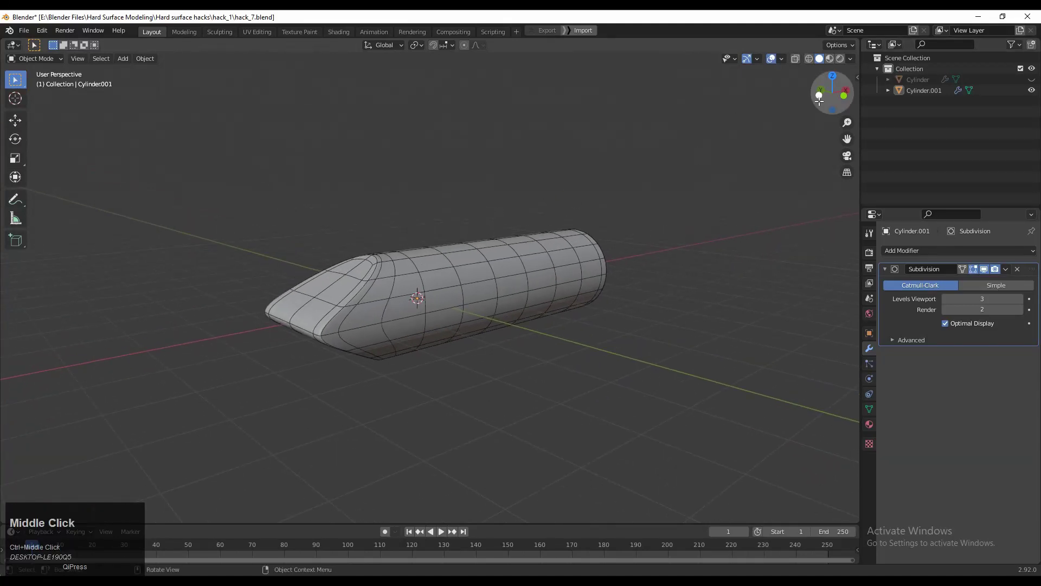
ctrl+middle_drag(418, 226, 406, 201)
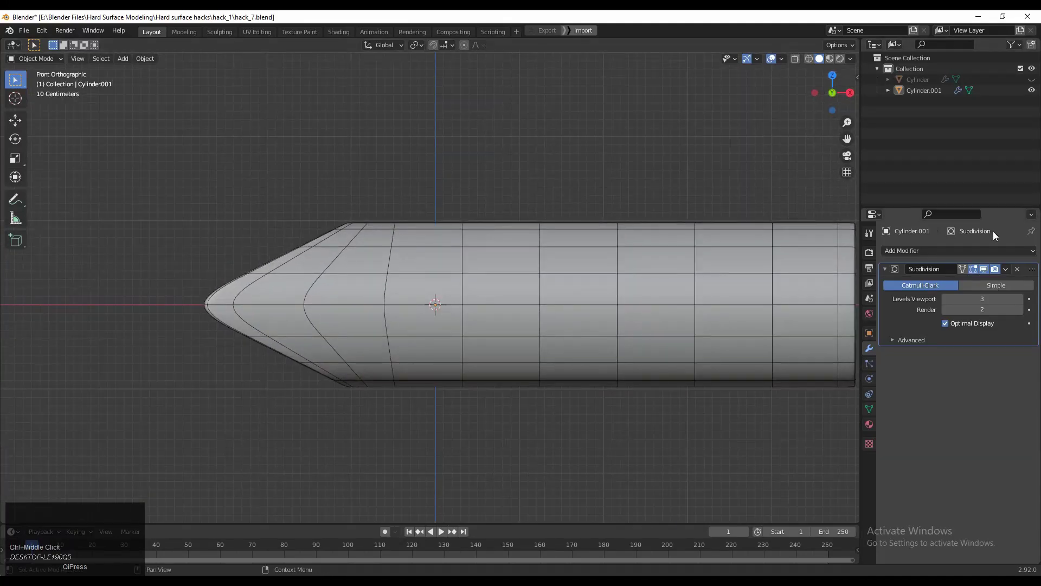